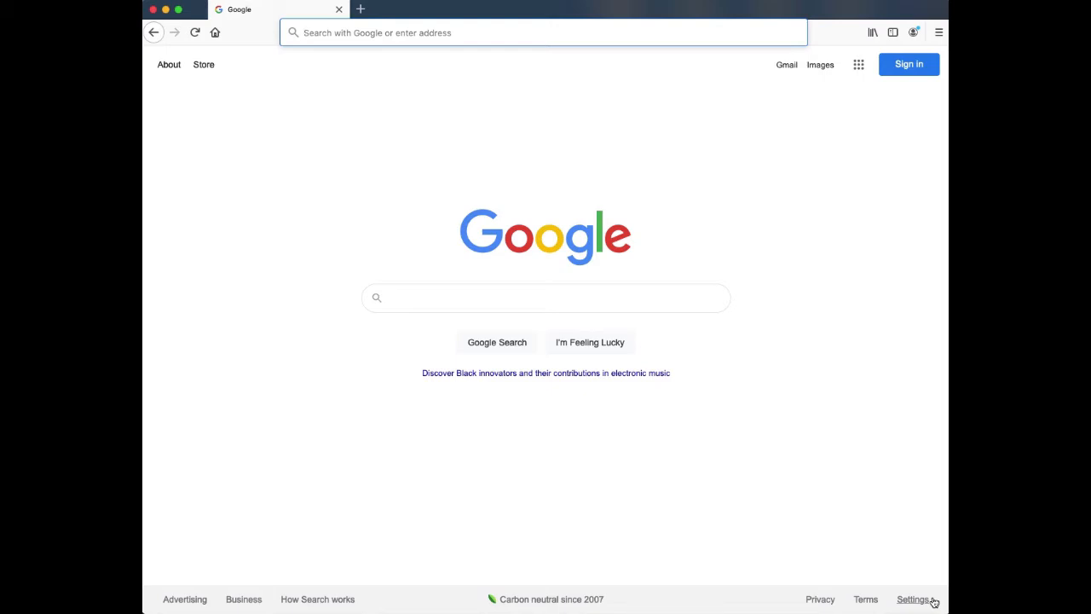
- Open the router's administration page at 192.168.0.1 in the browser
click(277, 301)
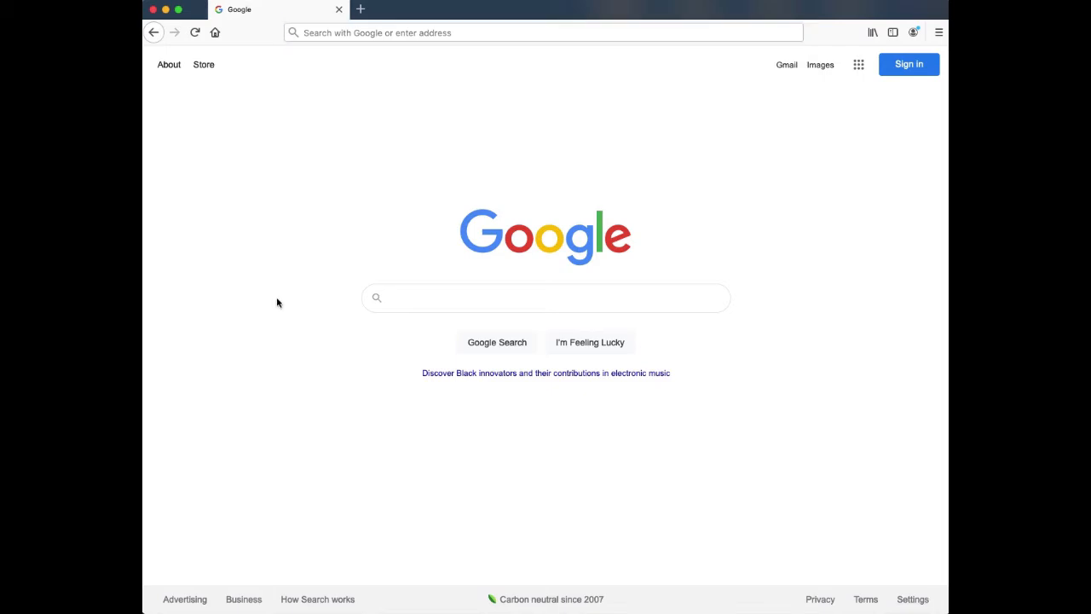
click(321, 35)
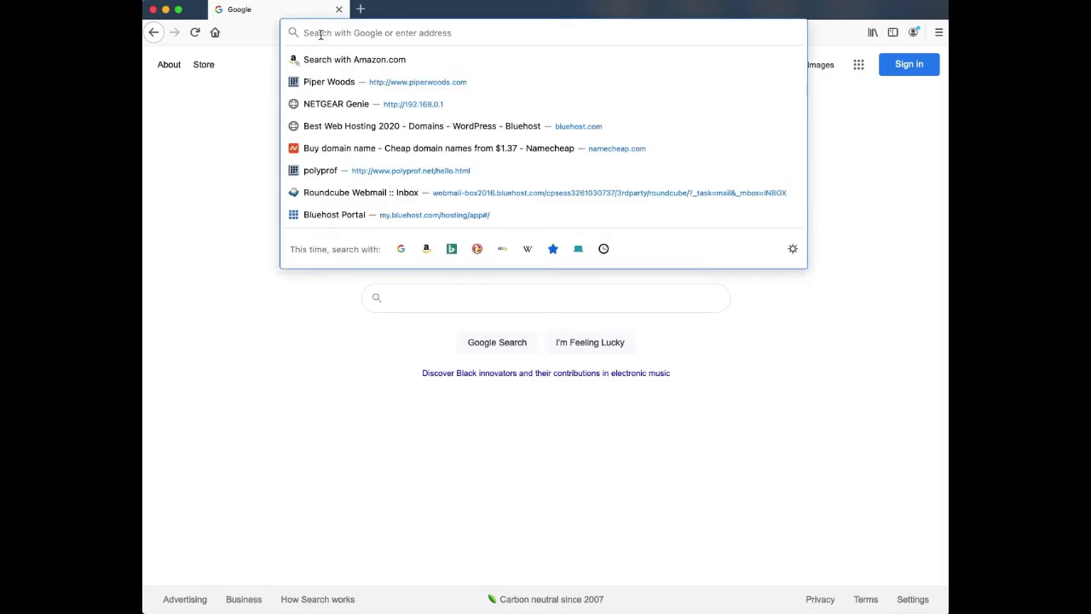
text(192.16)
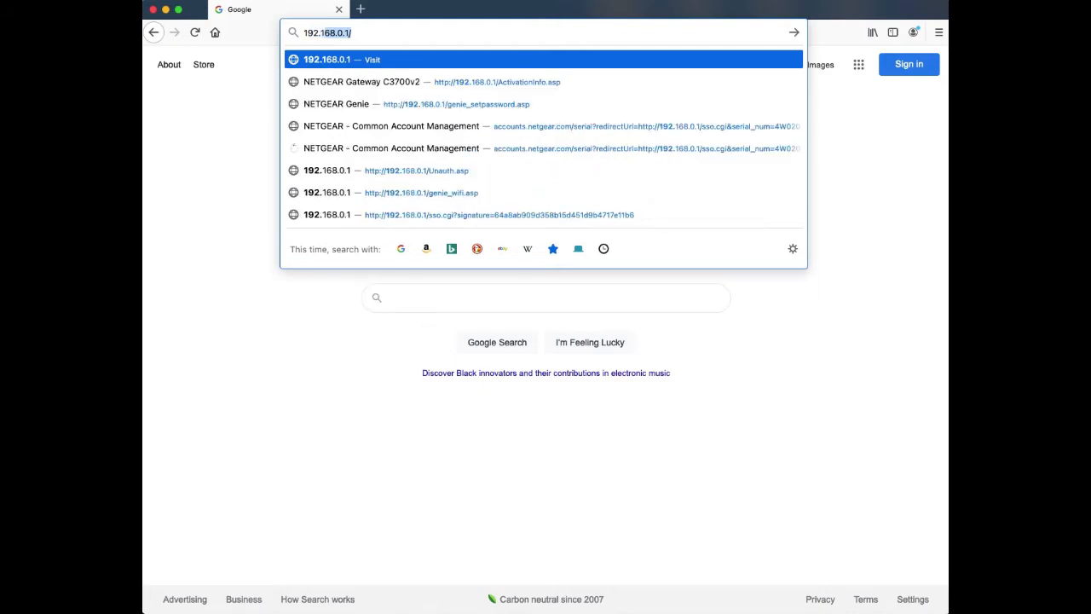
text(8.)
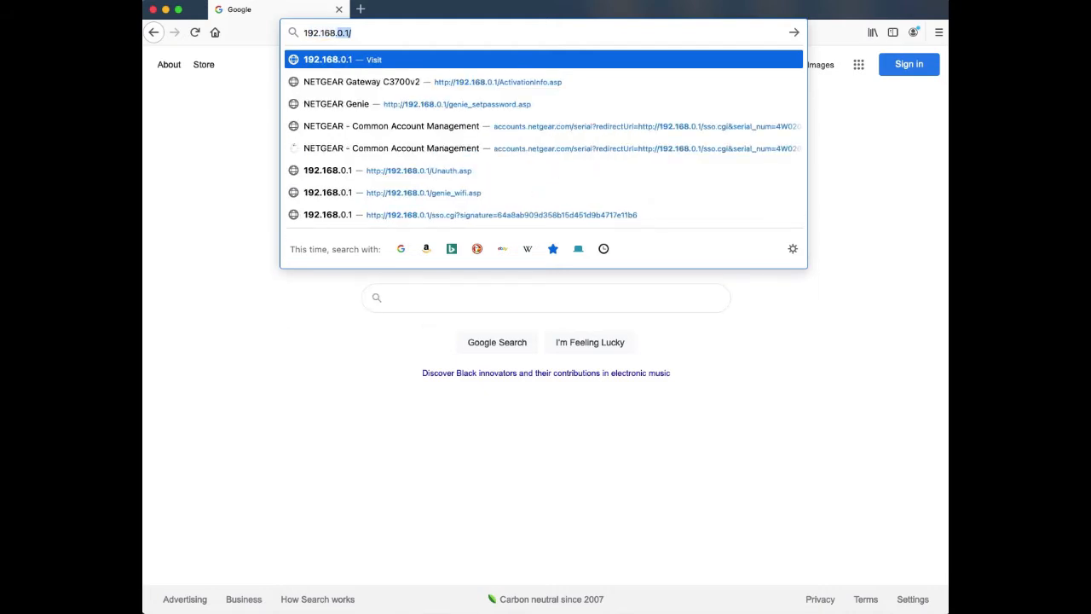
text(0.1)
key(Return)
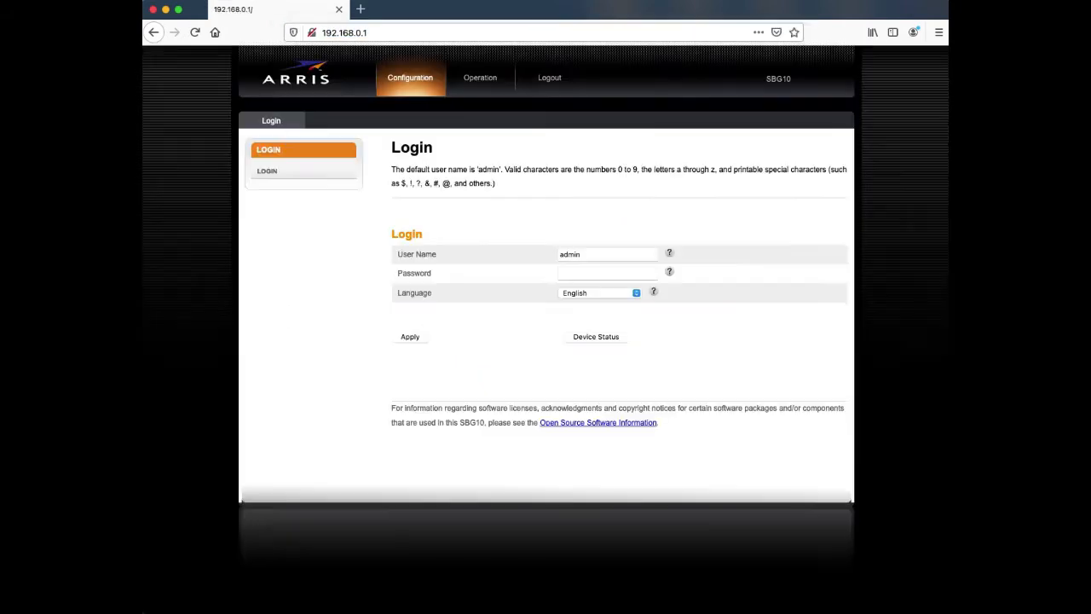
- Log in to the router with the admin password and open the WAN setup's dynamic configuration settings
click(582, 272)
text(••••••••)
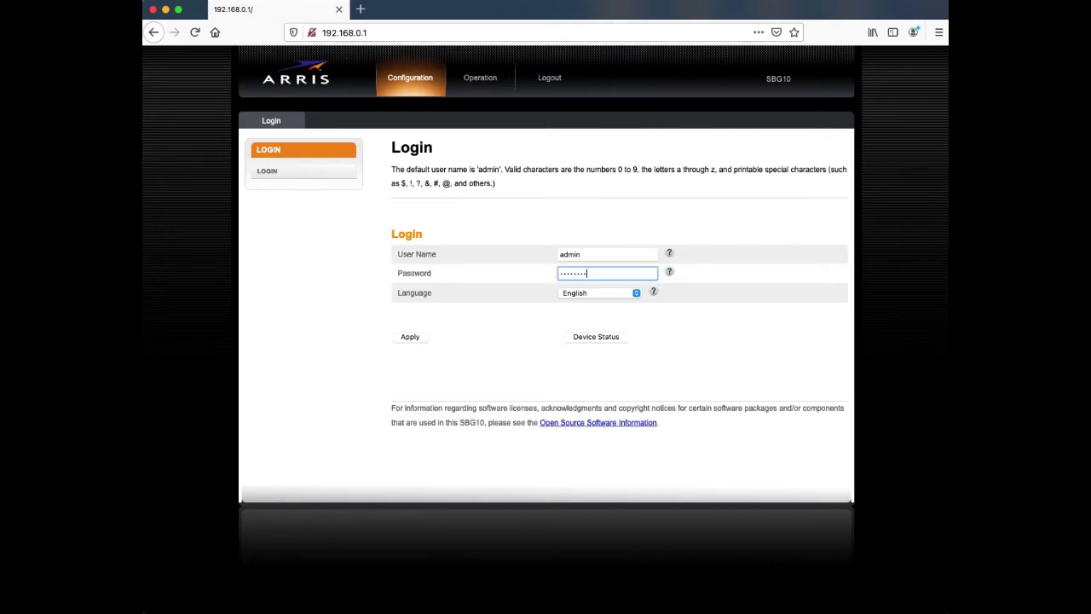
key(Return)
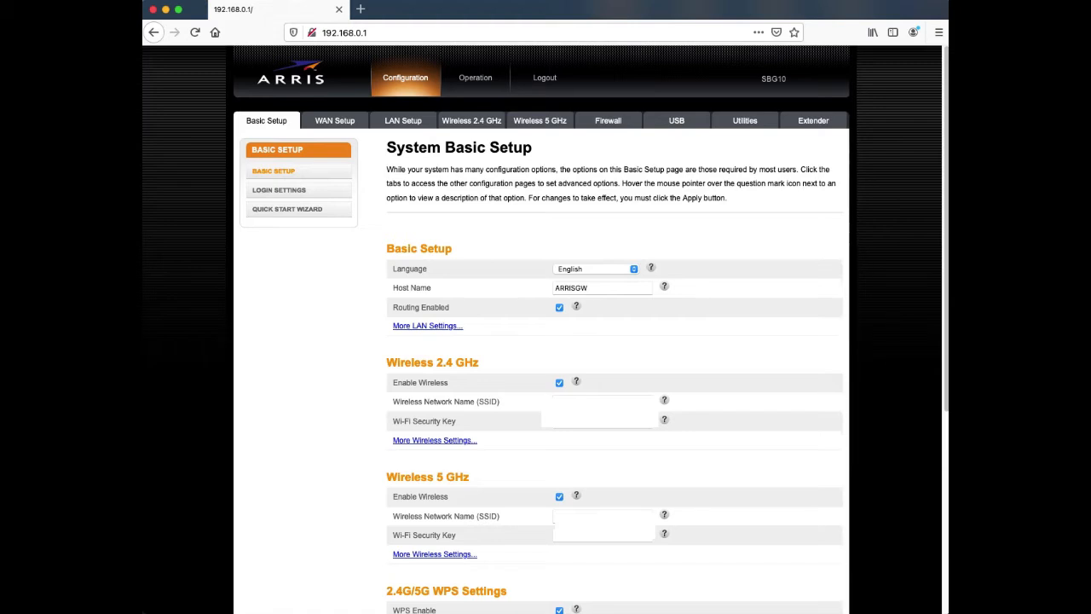
click(341, 120)
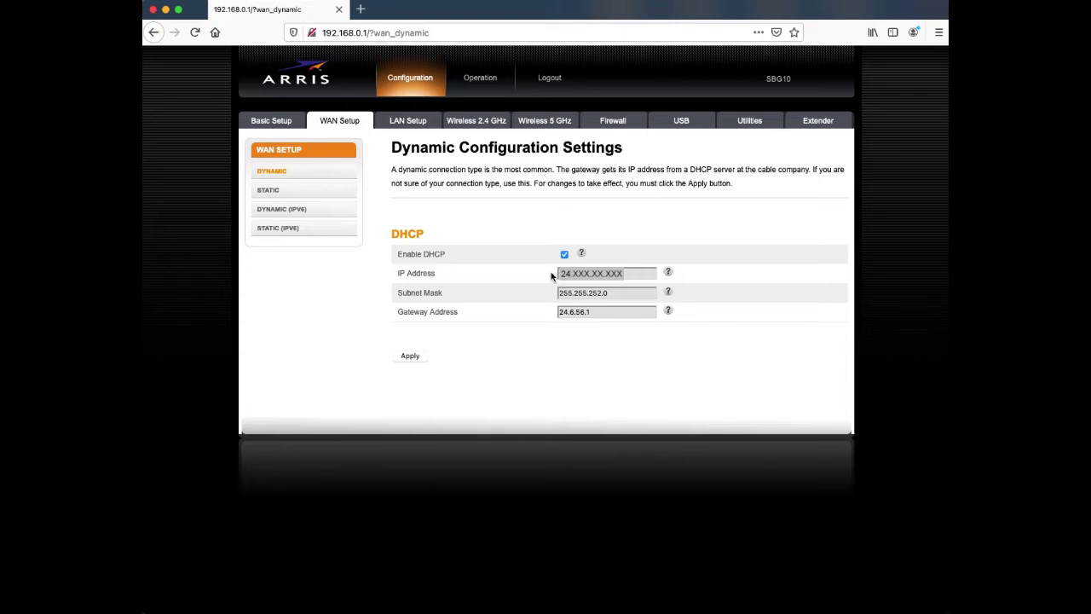
- In the router's LAN settings, set the DHCP server's end IP address to 192.168.0.199 and apply the change
click(407, 126)
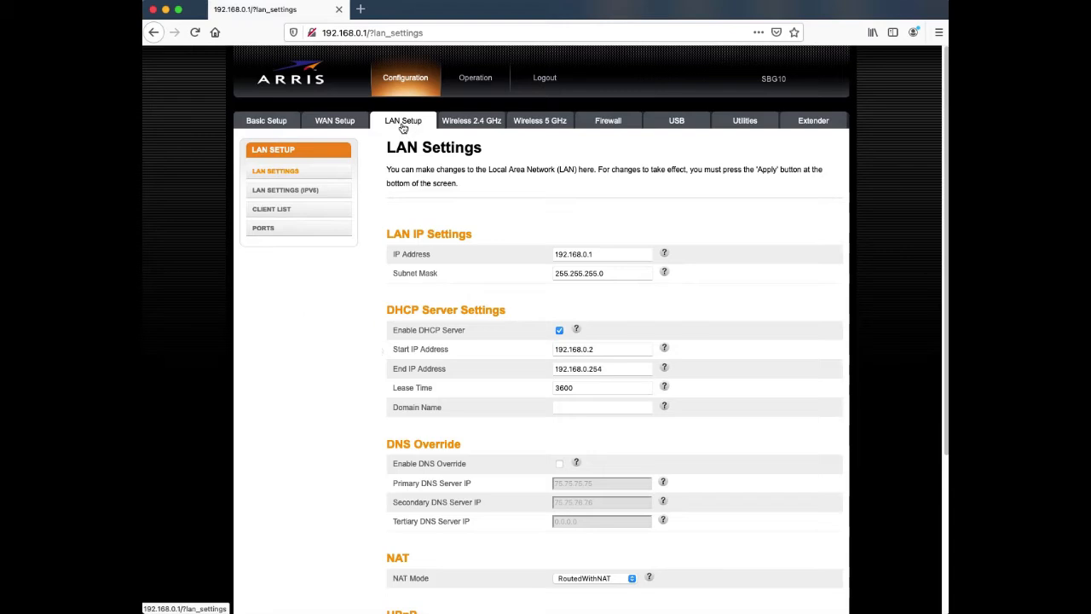
click(610, 369)
key(BackSpace)
key(BackSpace)
key(BackSpace)
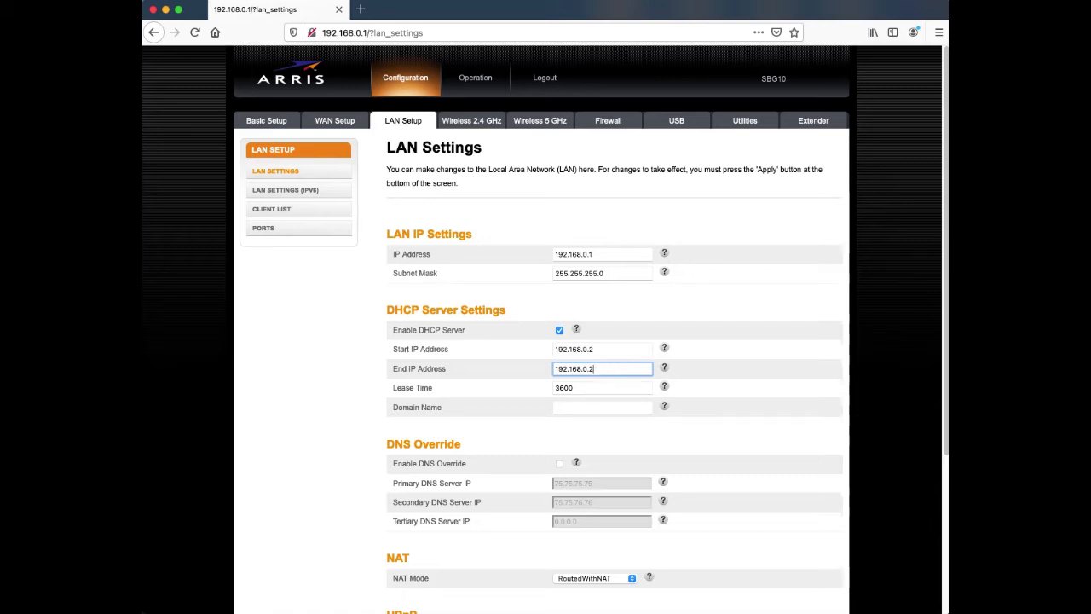
text(199)
scroll(730, 444, down, 5)
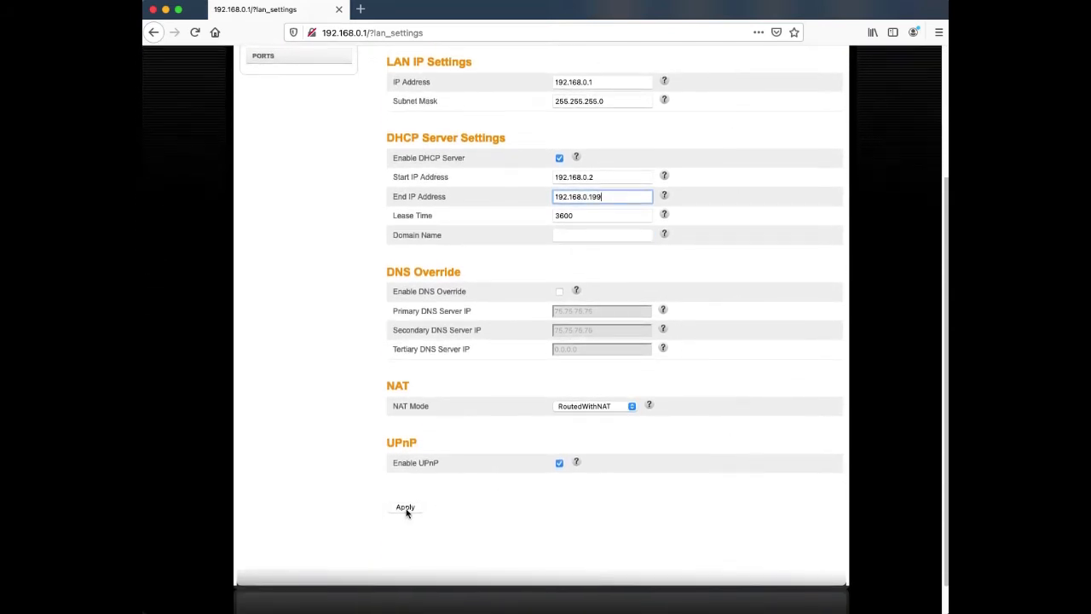
click(406, 508)
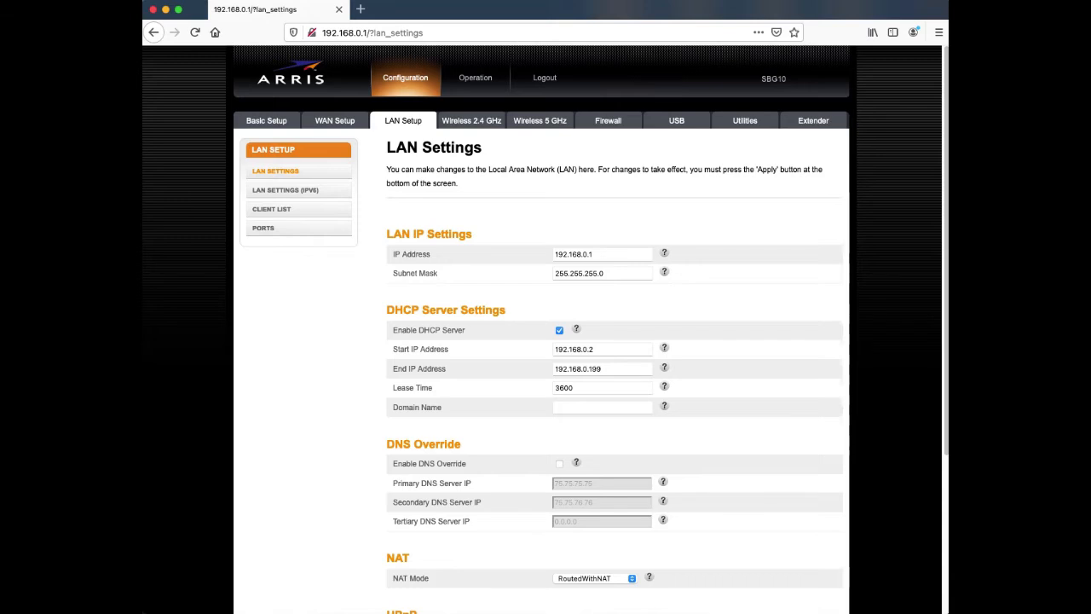
- Start a new virtual server entry in the firewall's port forwarding, described as JMRI with inbound ports 12080 to 12090
click(603, 123)
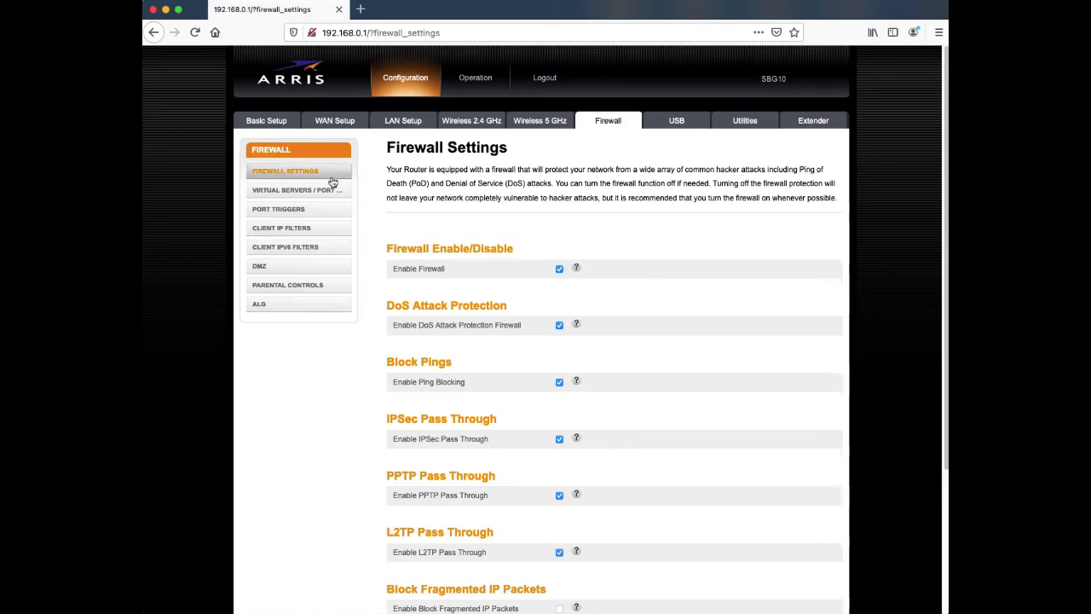
click(305, 191)
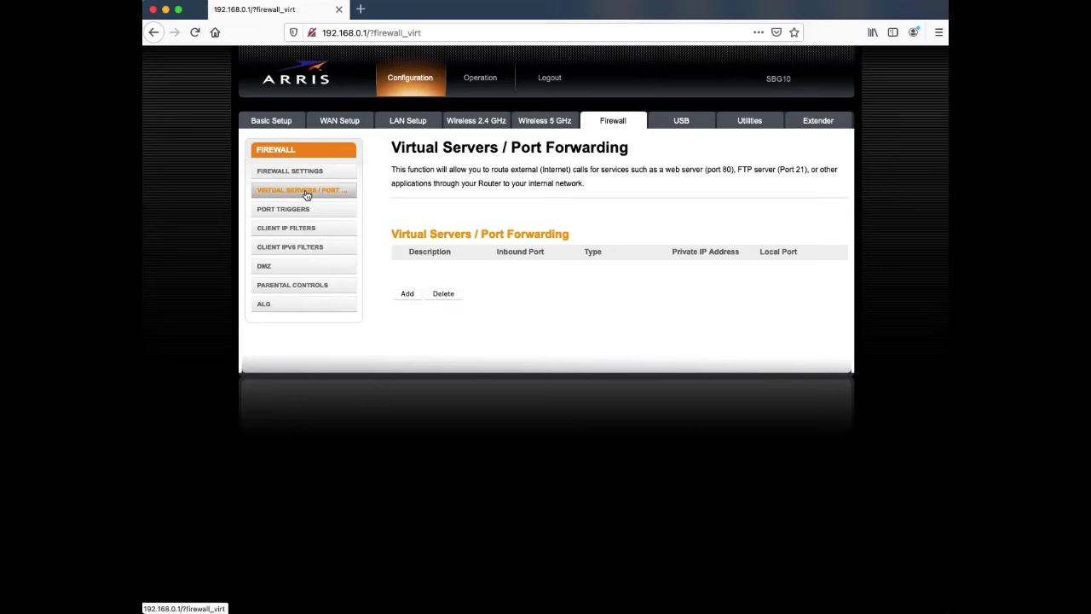
click(408, 294)
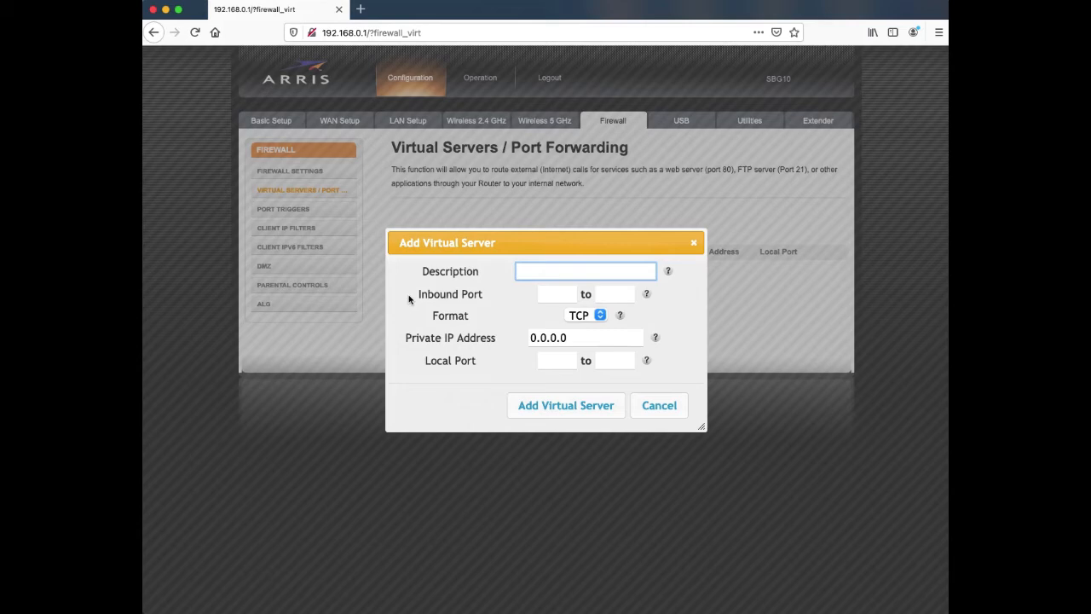
text(JMRI)
click(546, 293)
text(12080)
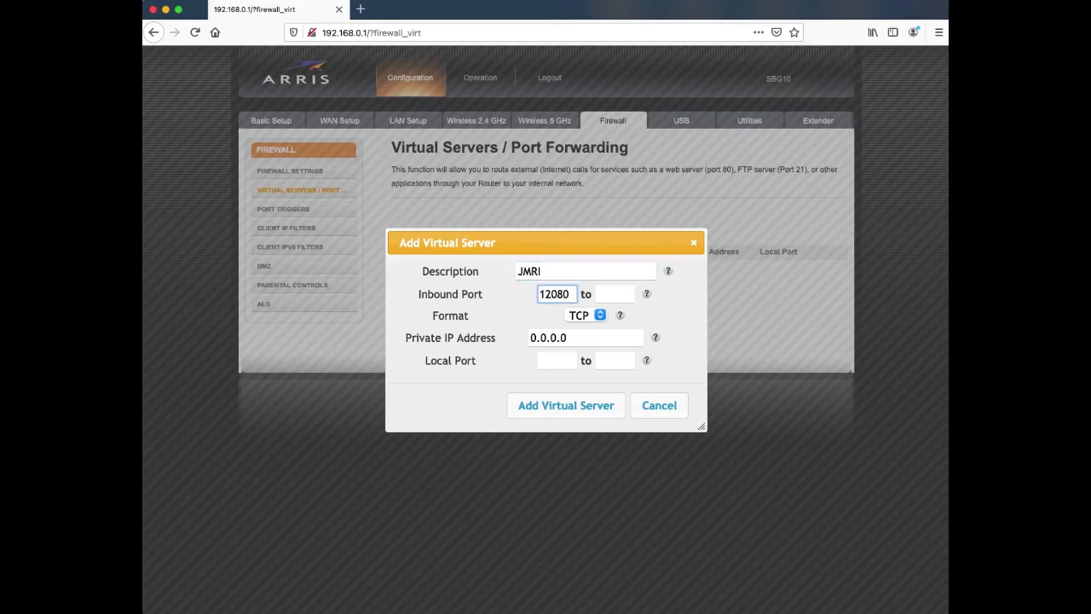
key(Tab)
text(12090)
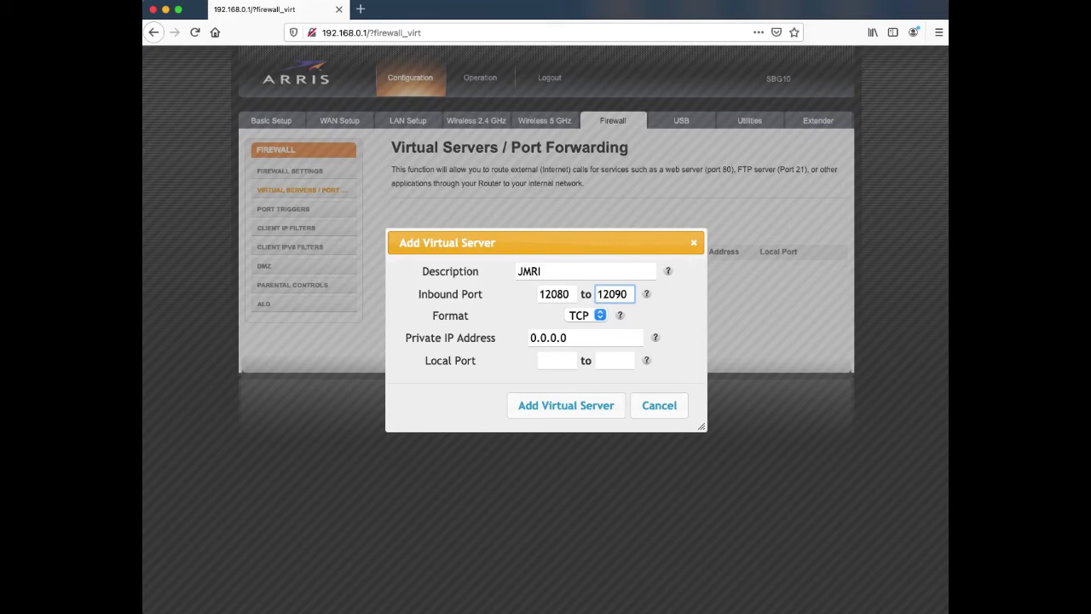
- Set the entry's private IP address to 192.168.0.200 and local ports to 12080 to 12090, and add the virtual server
drag(568, 337, 528, 336)
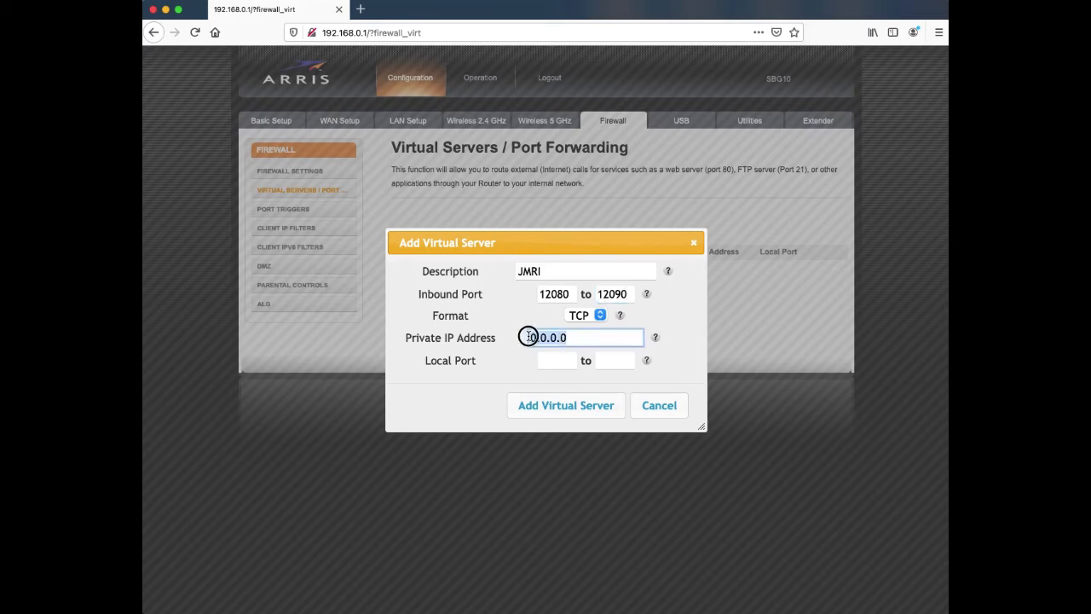
text(192.168.0.)
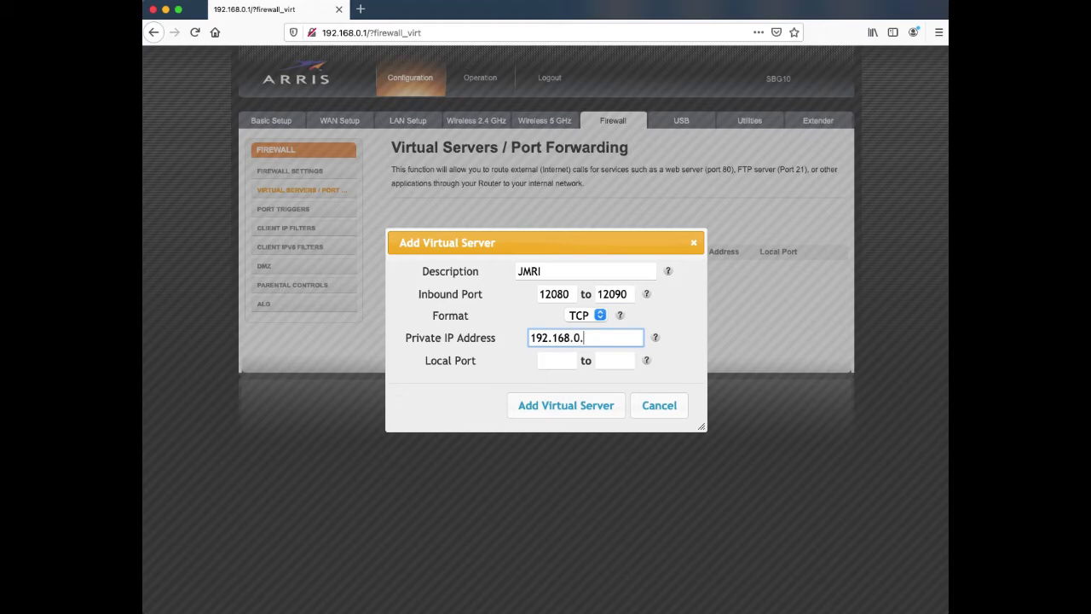
text(200)
click(547, 359)
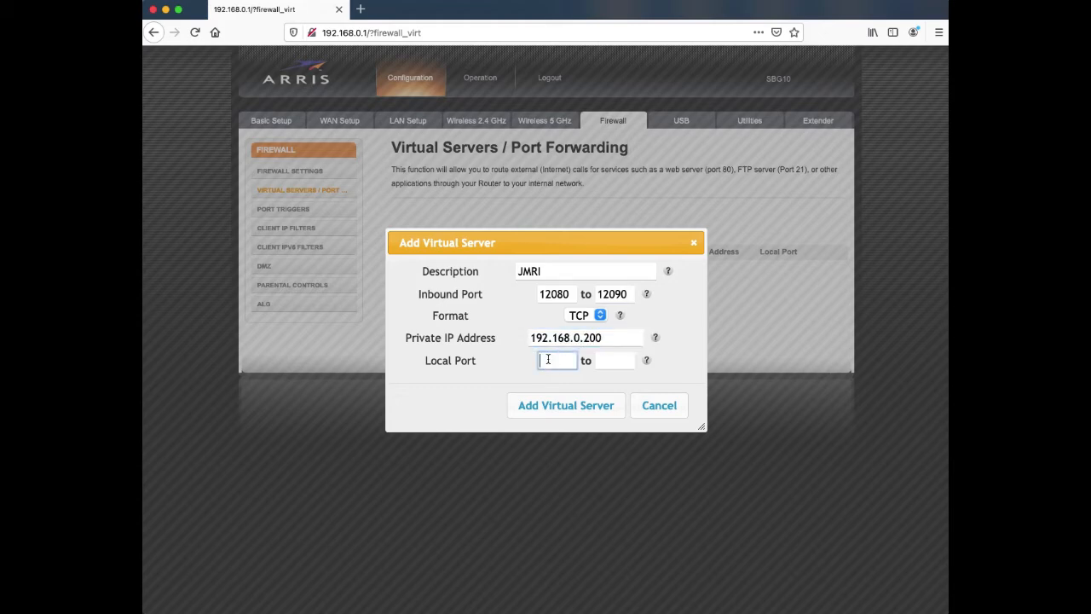
text(12080)
key(Tab)
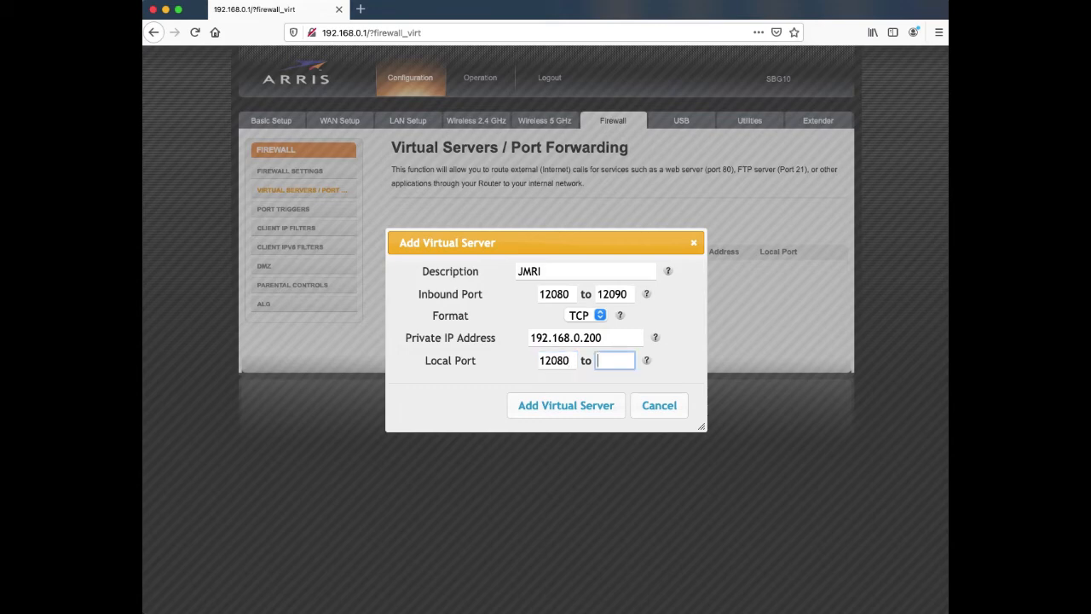
text(12090)
click(564, 408)
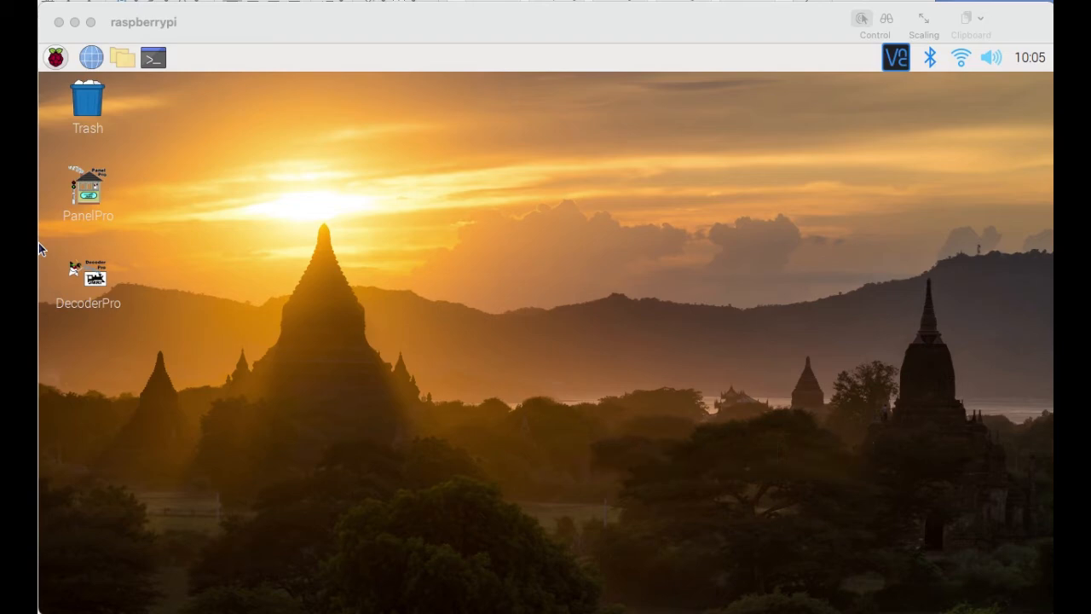
- Try to edit /etc/dhcpcd.conf with nano in a terminal on the Raspberry Pi
click(155, 57)
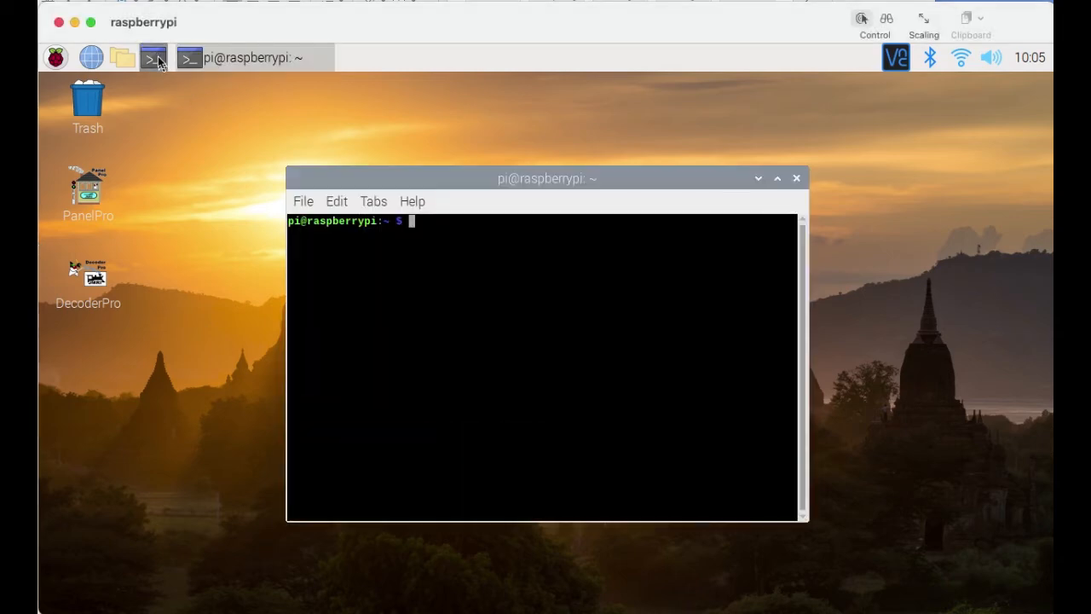
text(nano /etc)
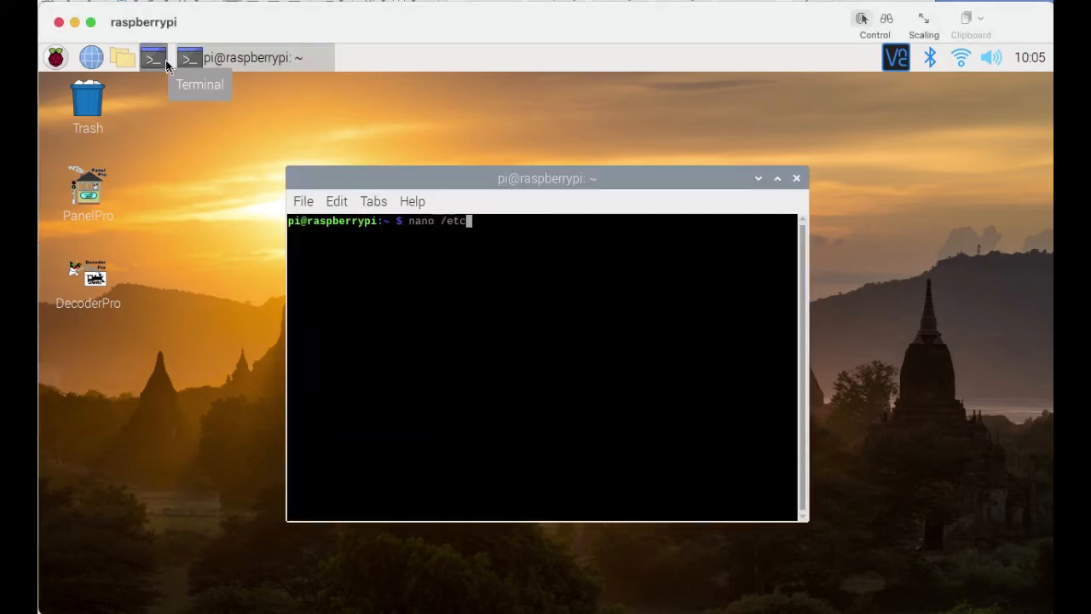
text(/dhcpcd.conf)
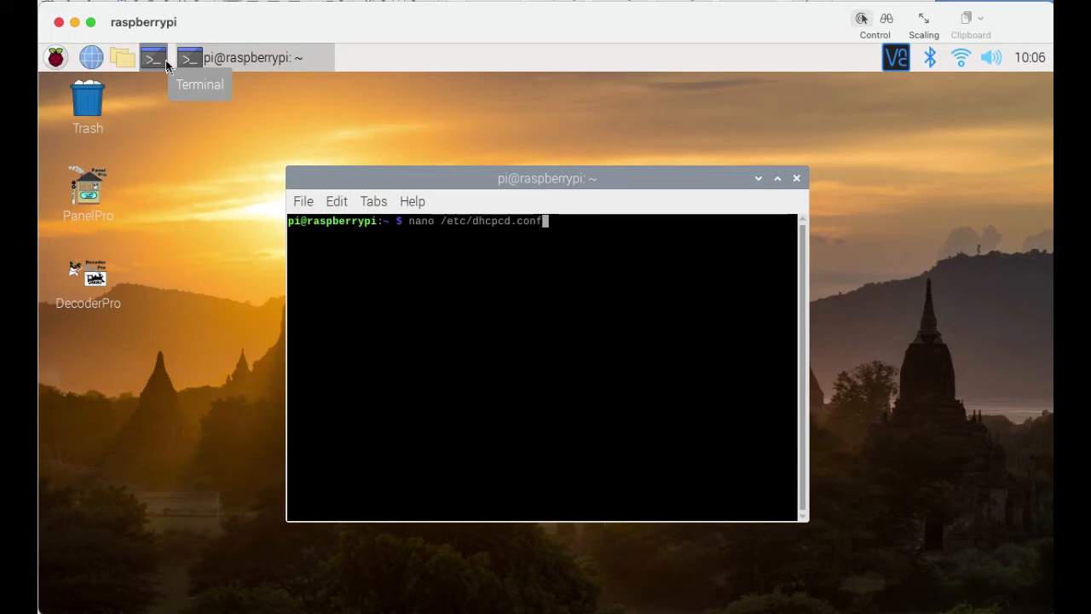
key(Return)
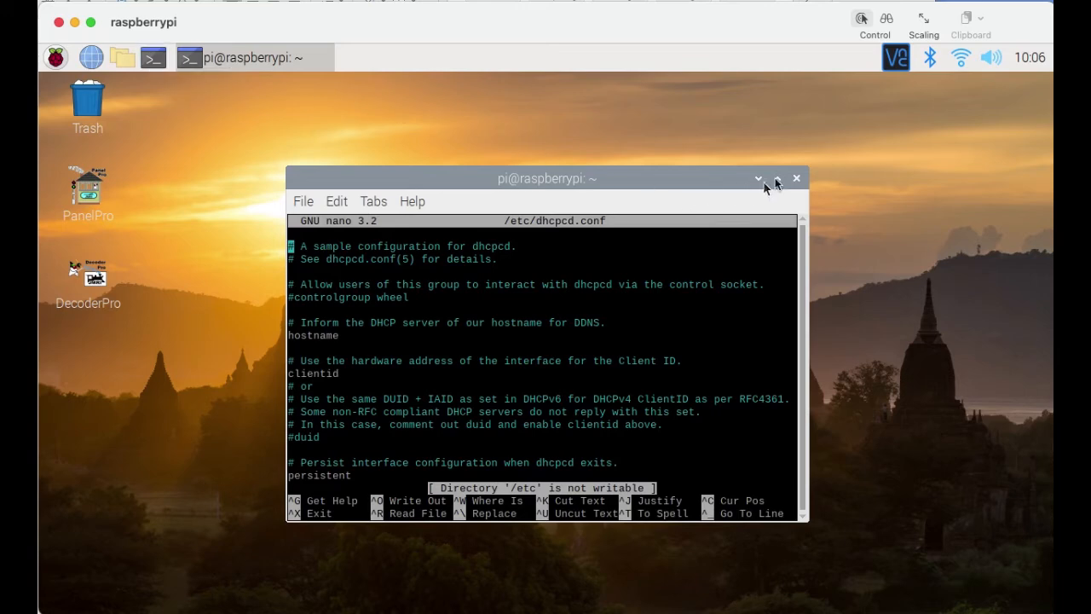
click(796, 178)
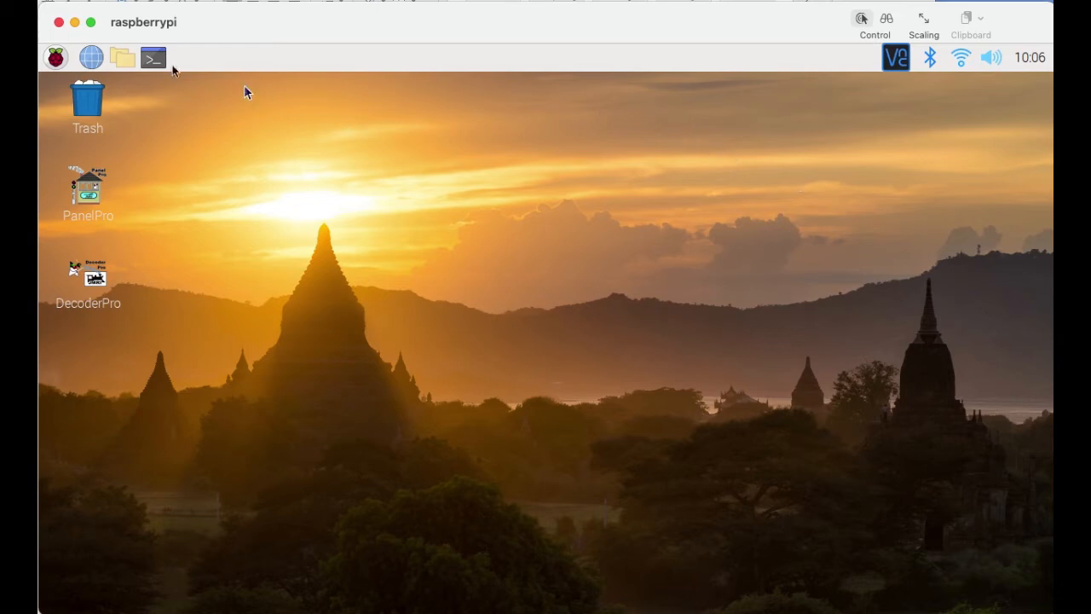
- Open dhcpcd.conf from the /etc folder in the Raspberry Pi's text editor and move its window fully into view
click(120, 57)
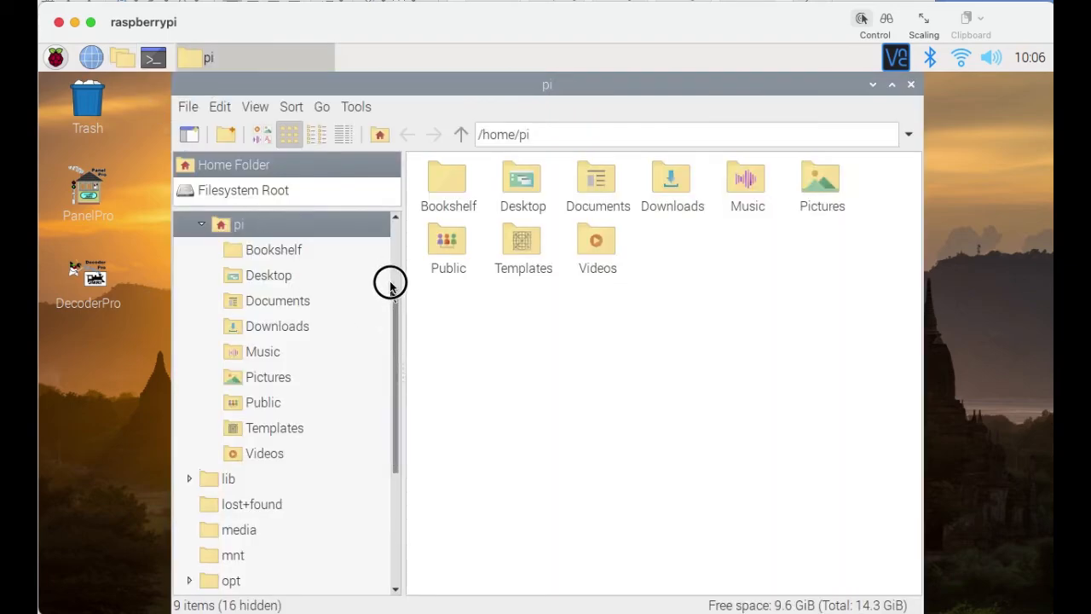
scroll(390, 282, up, 3)
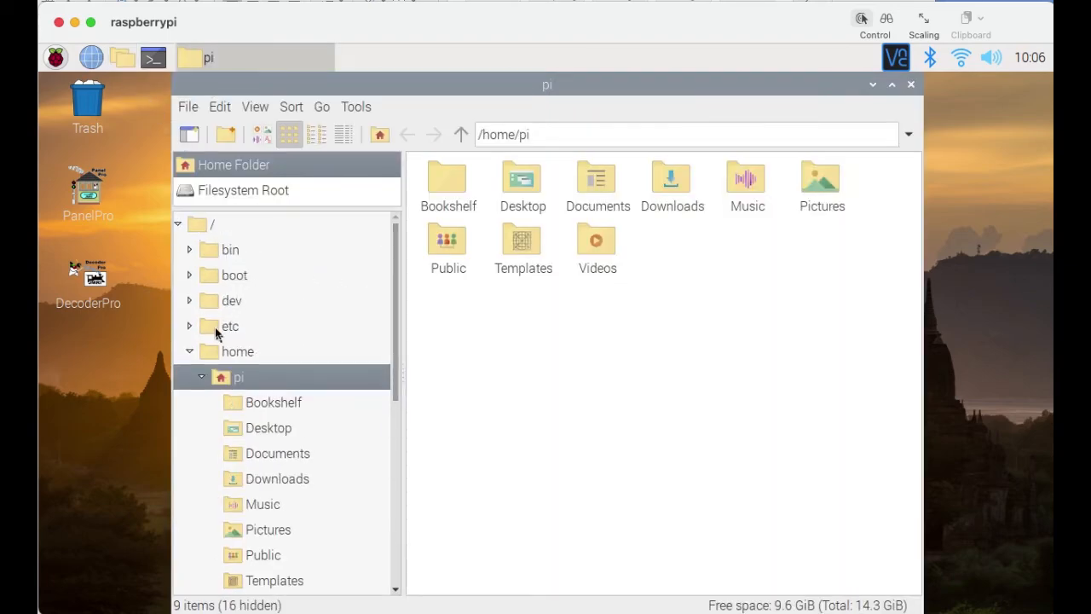
click(214, 326)
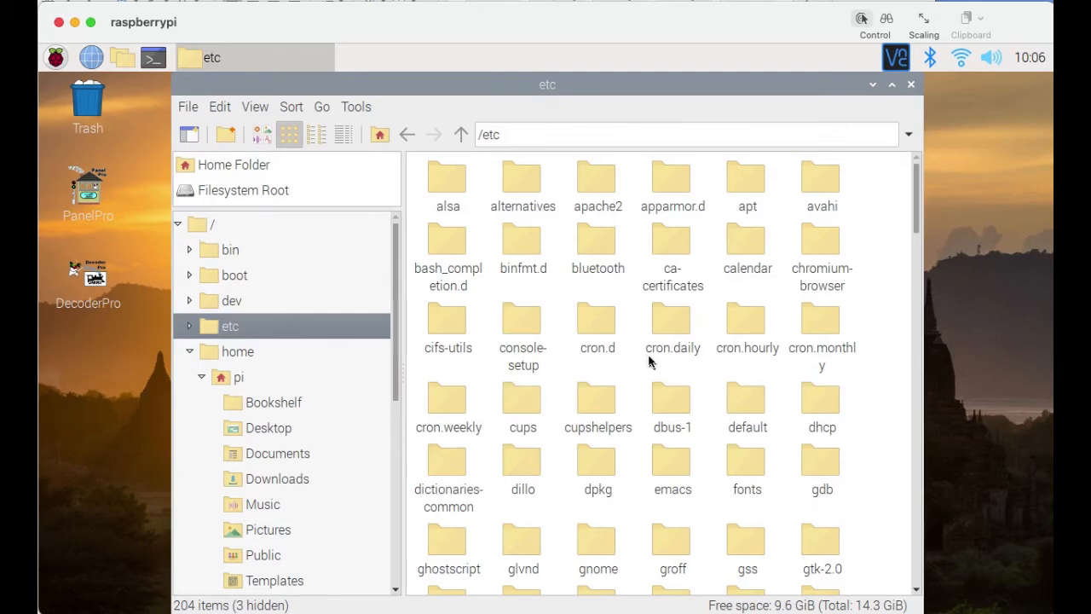
scroll(647, 362, down, 6)
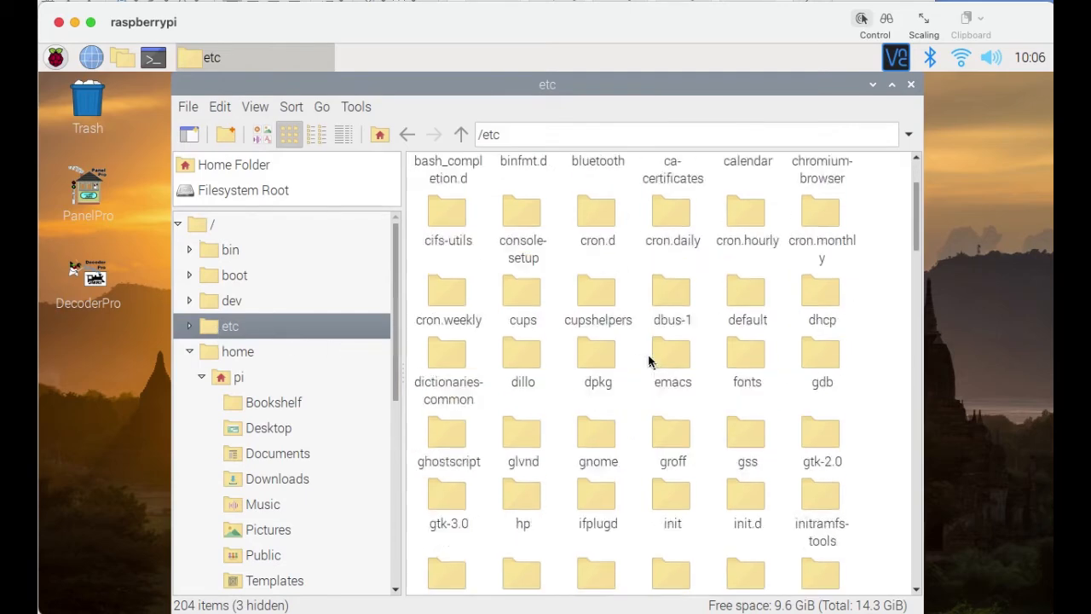
scroll(647, 362, down, 6)
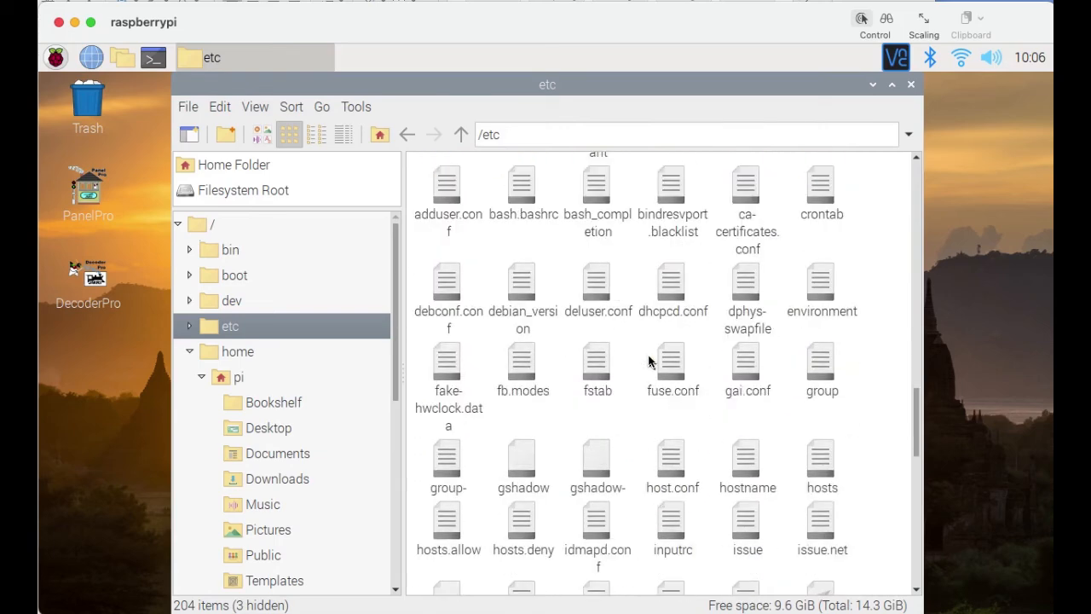
right_click(673, 290)
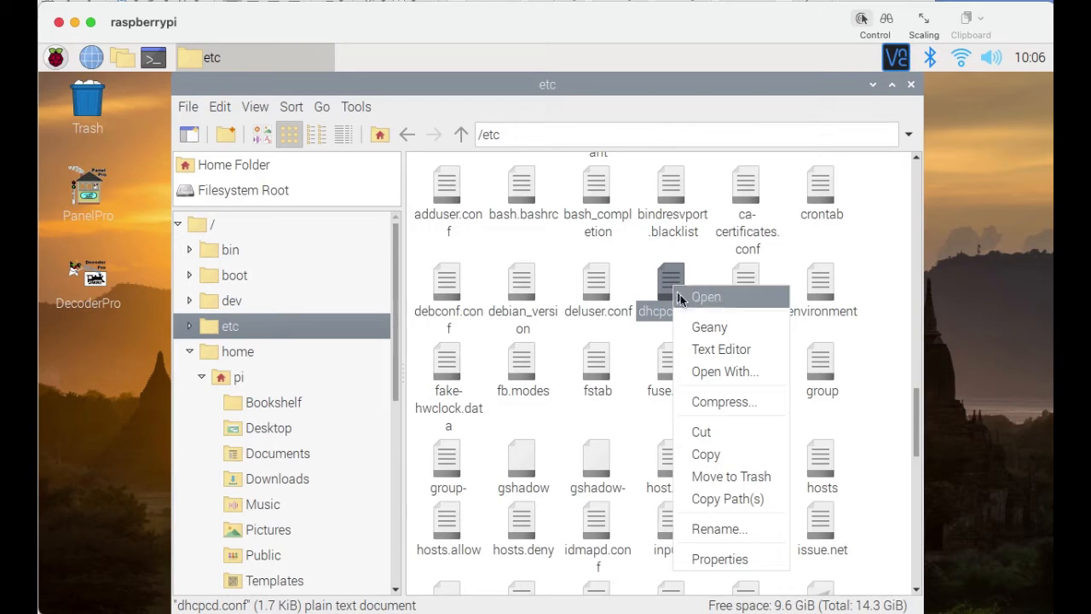
click(702, 349)
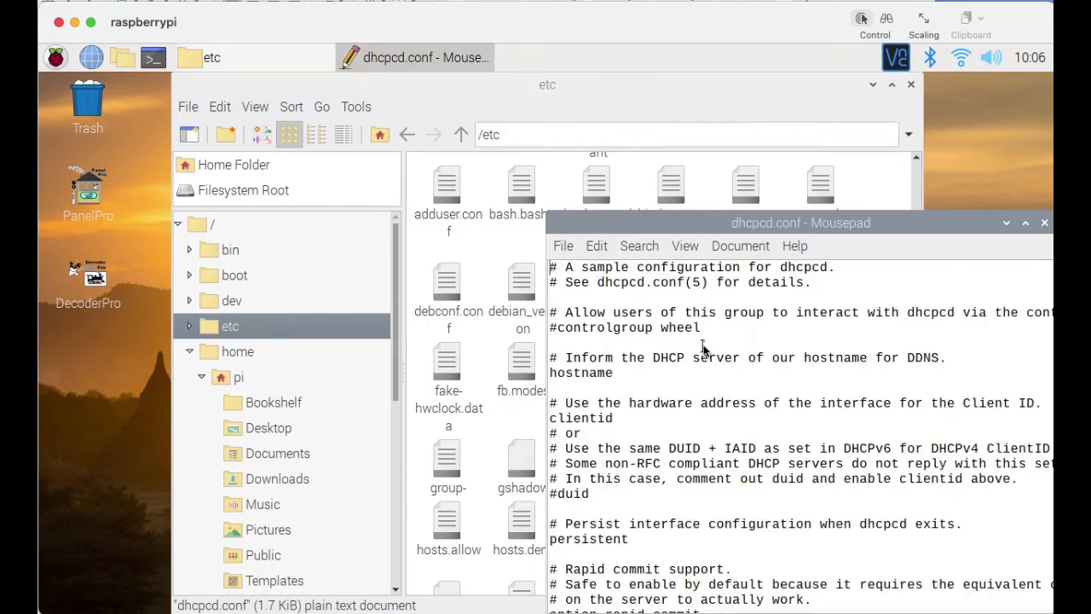
drag(672, 225, 471, 146)
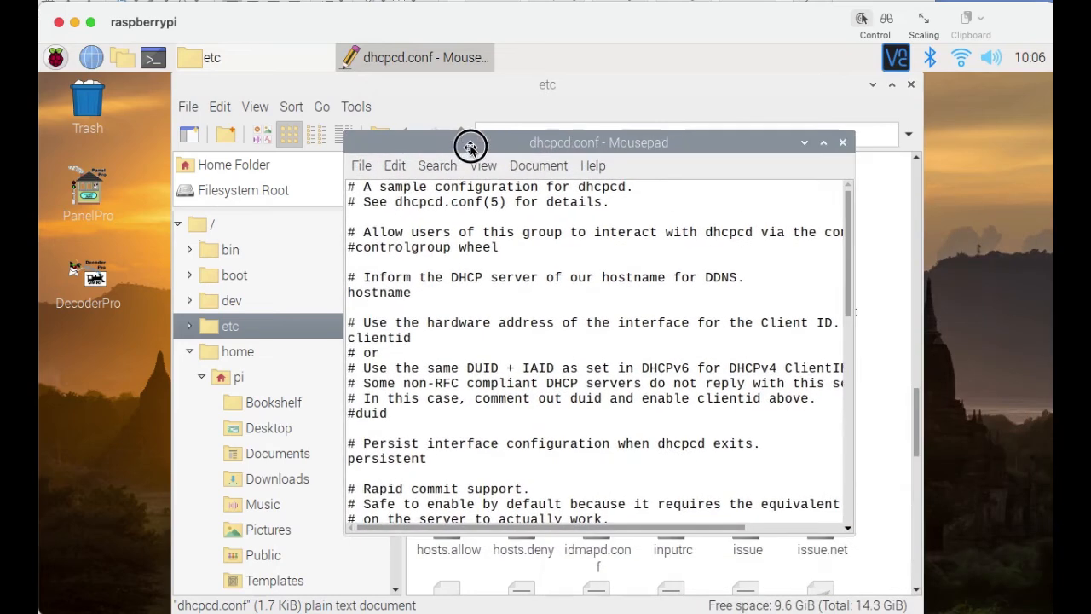
- Uncomment the interface, static ip_address, static routers and static domain_name_servers lines in the example static IP configuration
scroll(524, 257, down, 6)
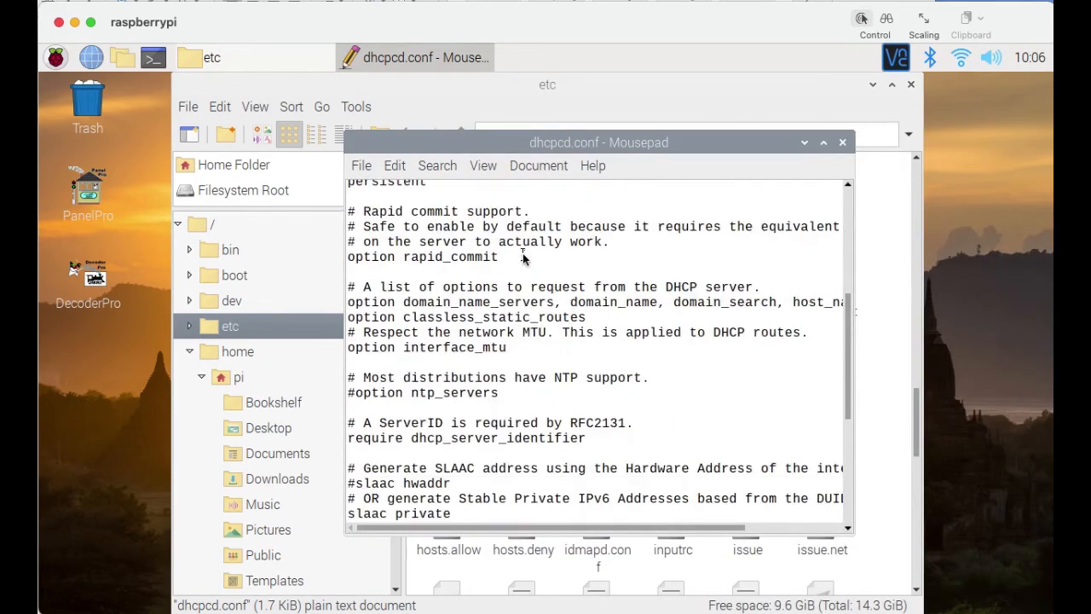
scroll(523, 258, down, 6)
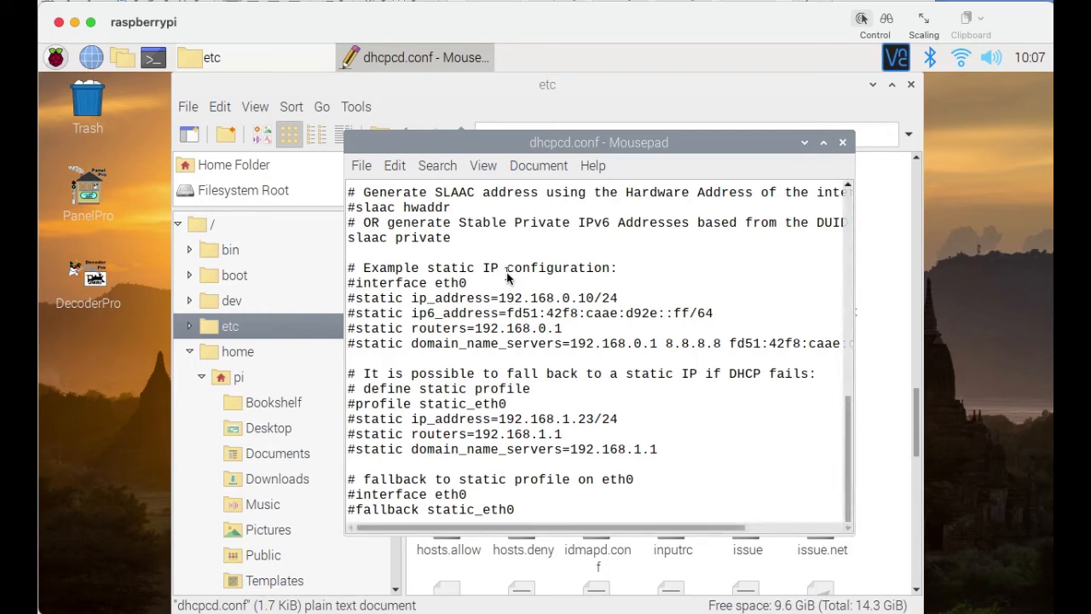
click(358, 284)
key(BackSpace)
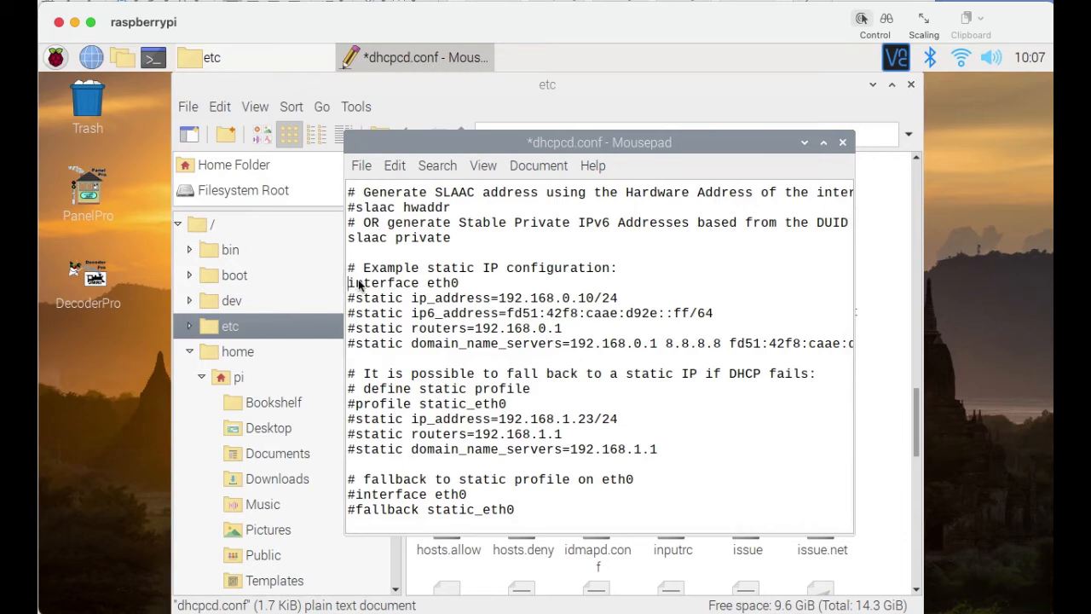
click(356, 298)
key(BackSpace)
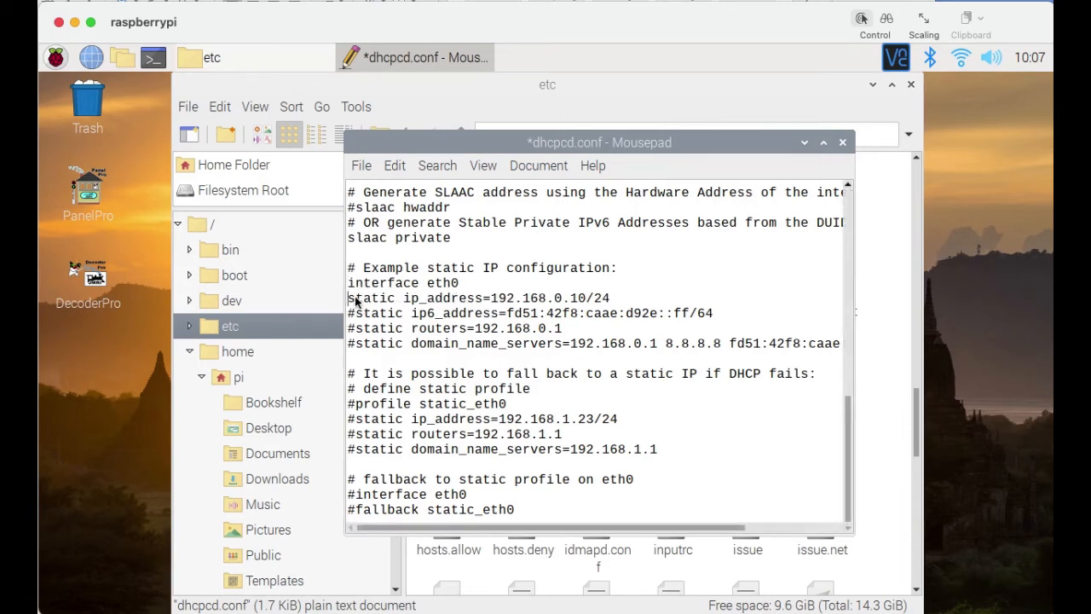
click(356, 330)
key(BackSpace)
click(356, 343)
key(BackSpace)
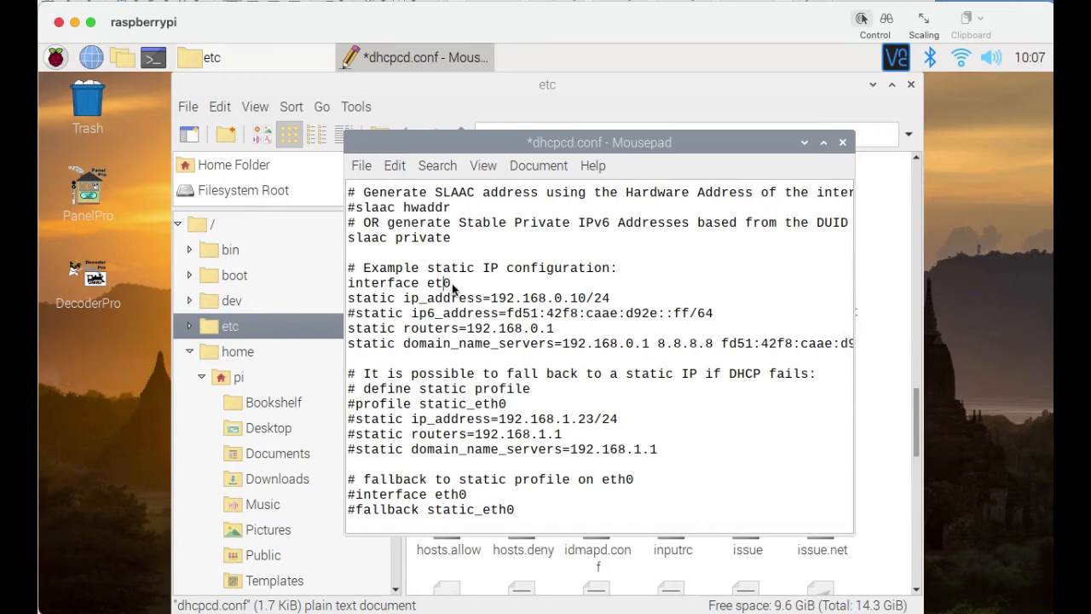
- Change the interface in the static IP configuration to wlan0 and its static ip_address to 192.168.0.200/24
text(lan)
click(588, 298)
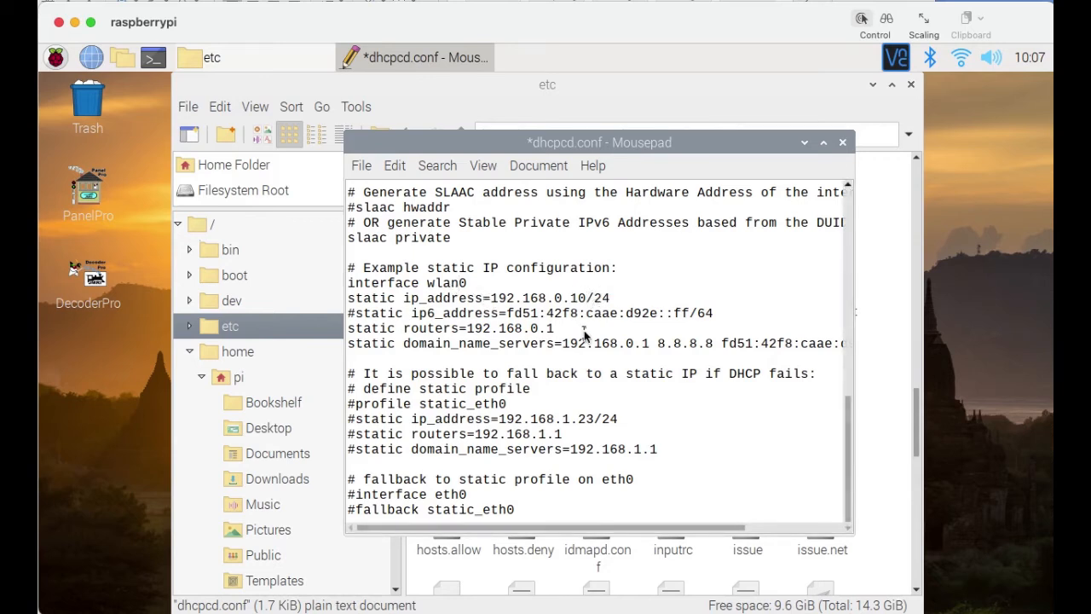
key(BackSpace)
key(BackSpace)
text(200)
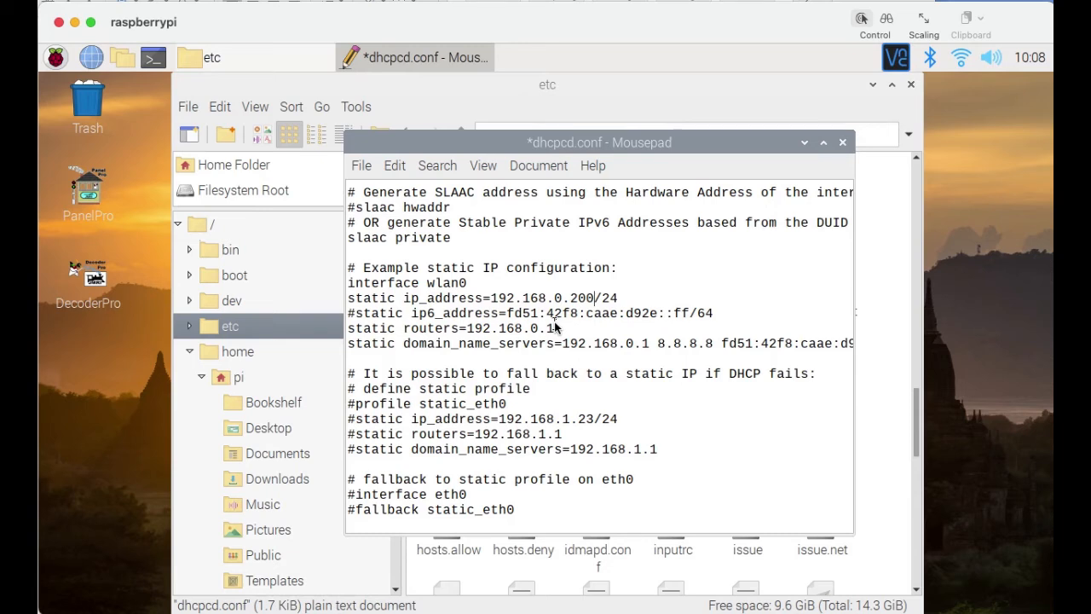
- Save dhcpcd.conf, then close the text editor and the file manager
click(360, 166)
click(383, 312)
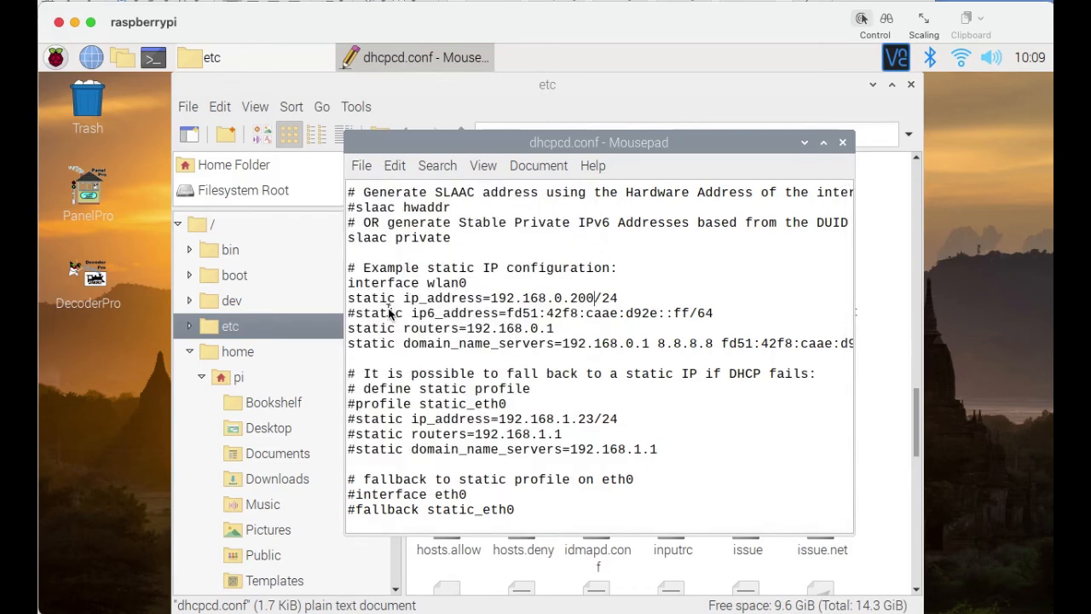
click(842, 146)
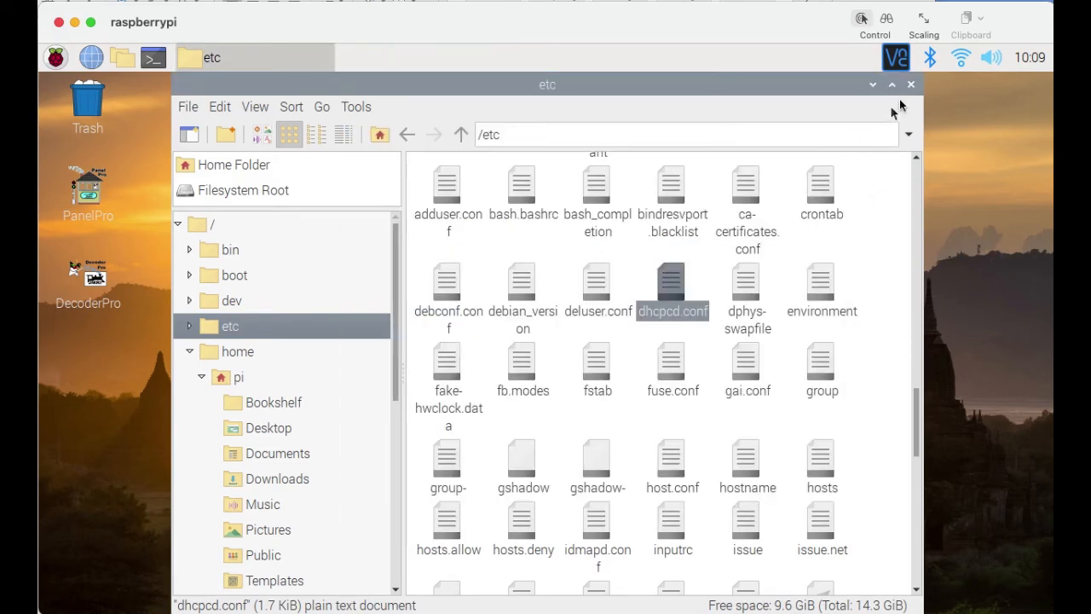
click(910, 86)
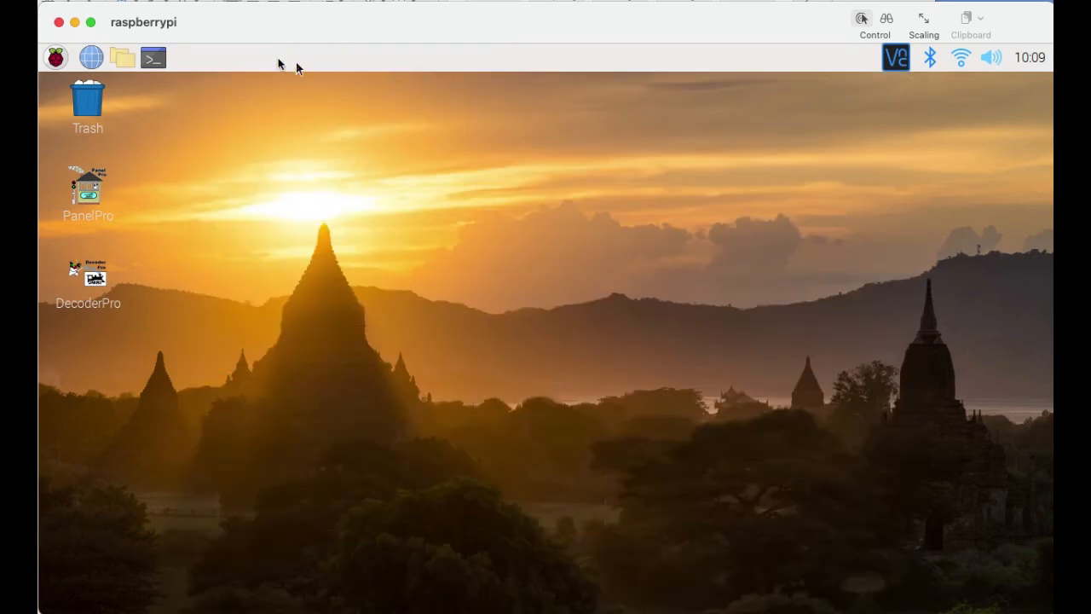
- Restart the Raspberry Pi by running sudo reboot in a terminal
click(151, 58)
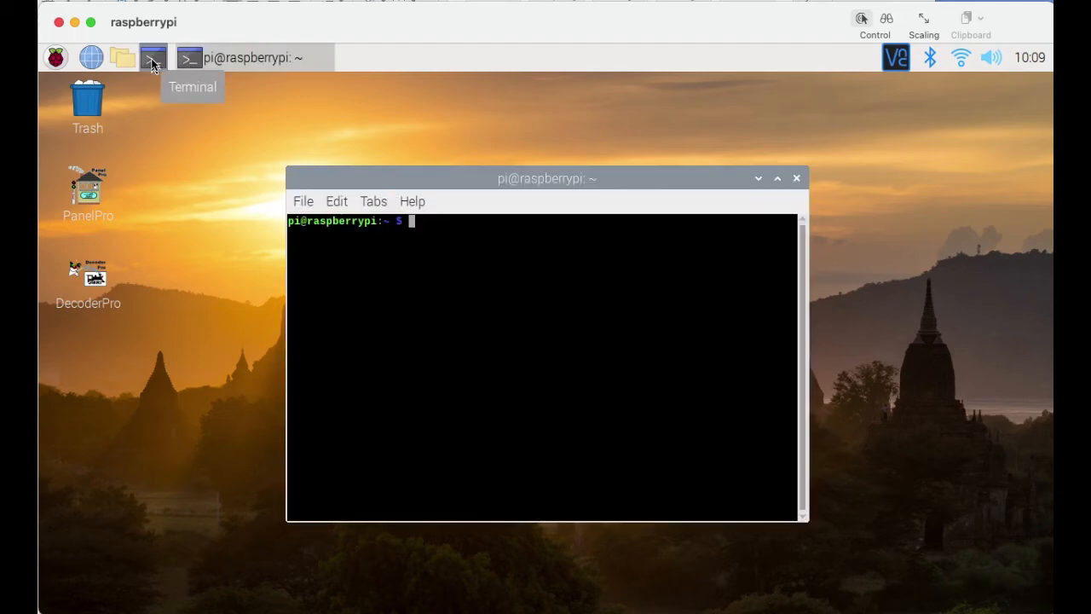
text(sudo reboot)
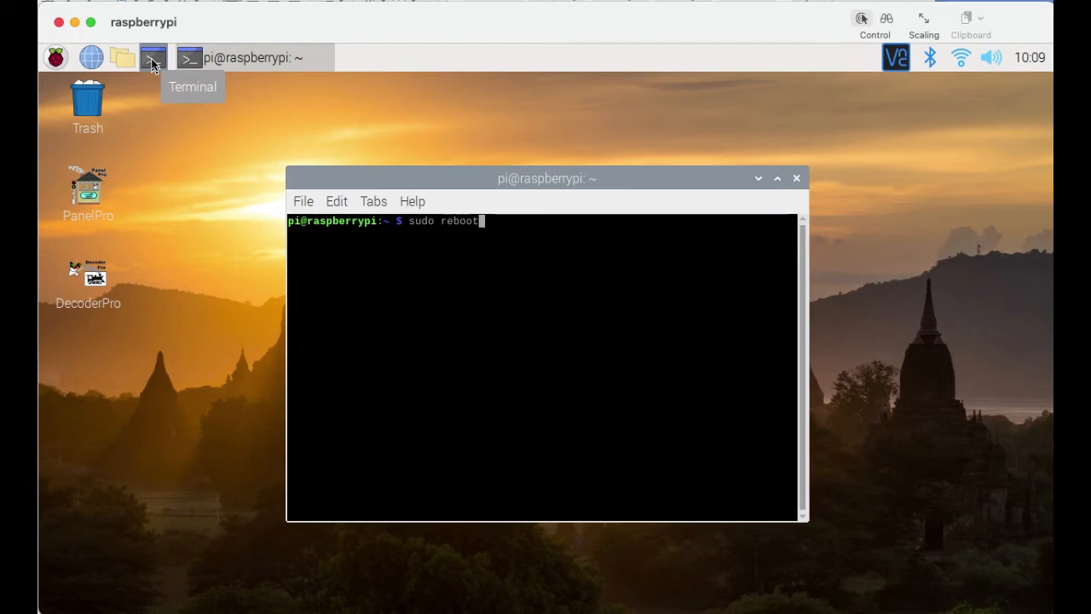
key(Return)
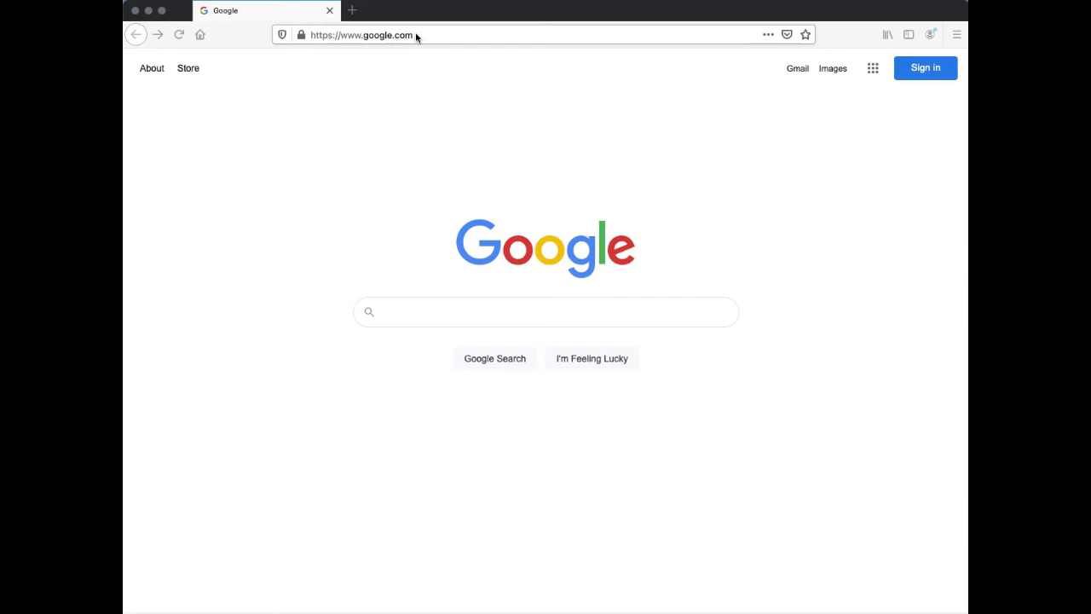
- Switch to Firefox and load the JMRI web server at 192.168.0.200:12080
click(415, 35)
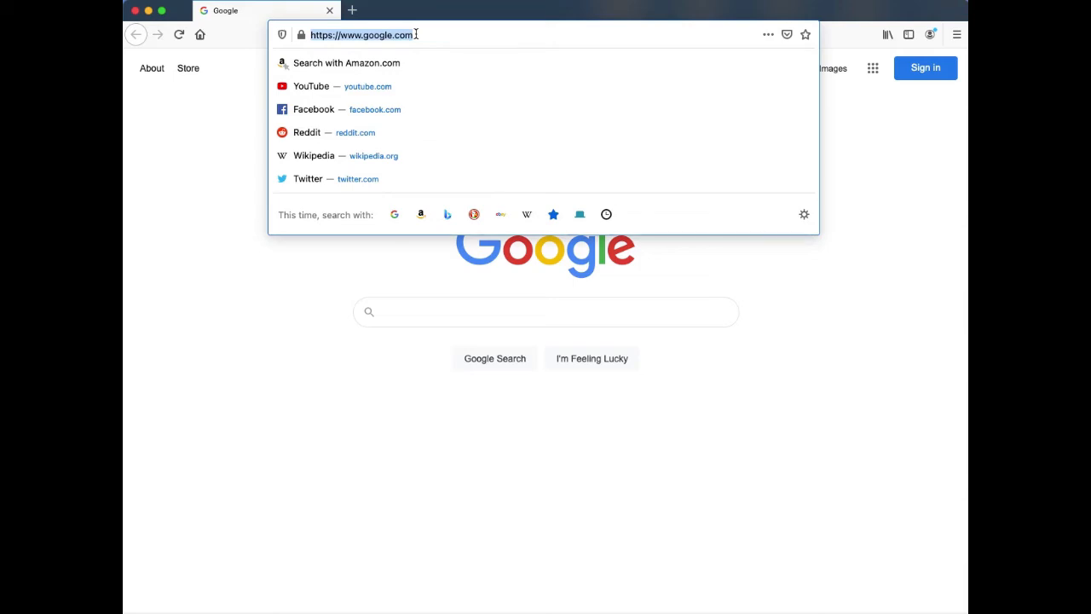
text(192)
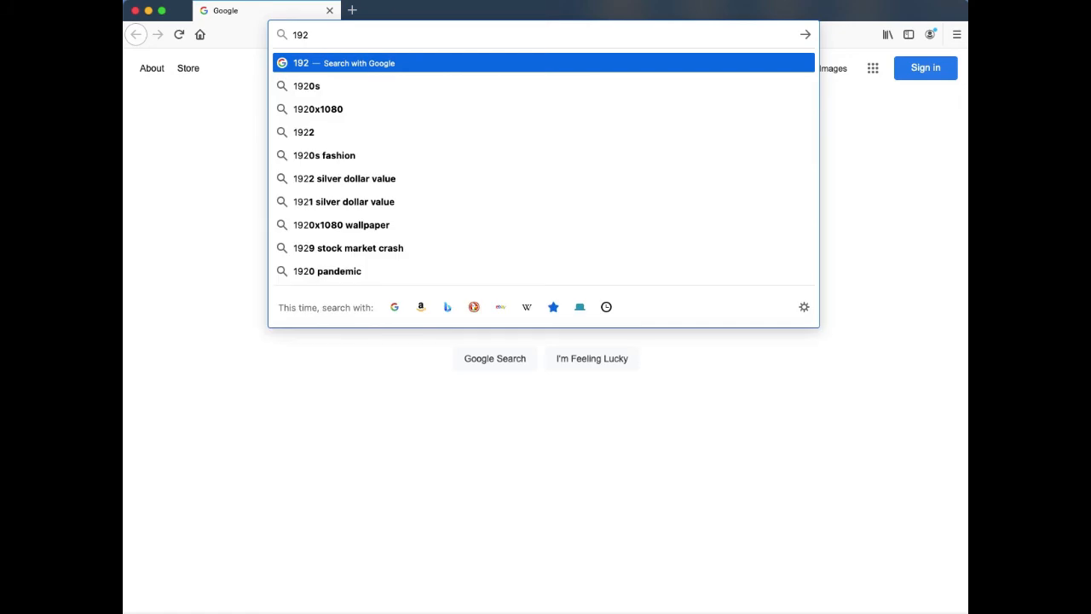
text(.16)
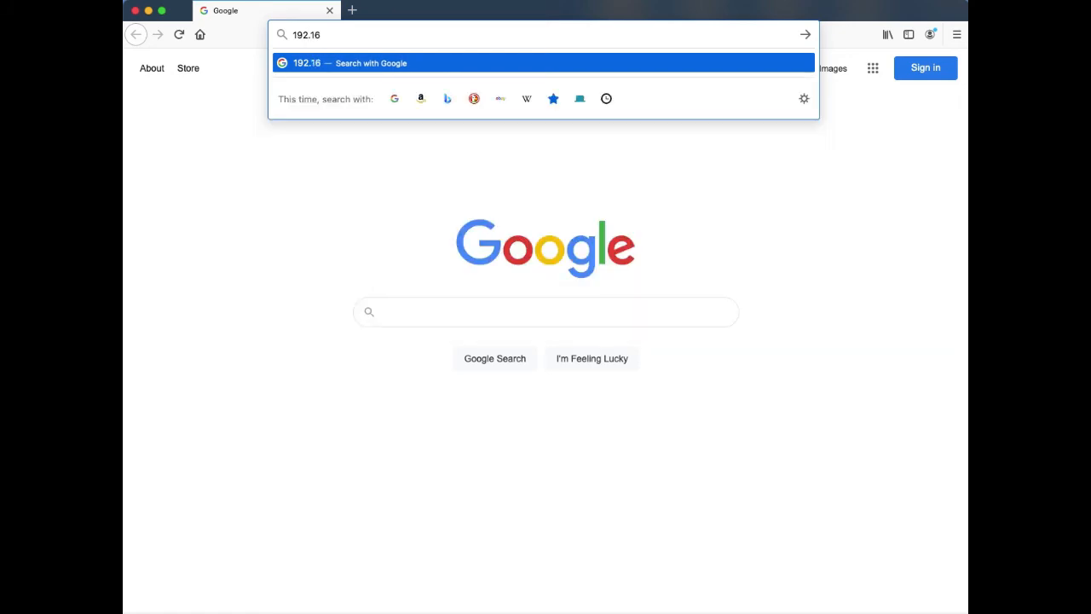
text(8.0.)
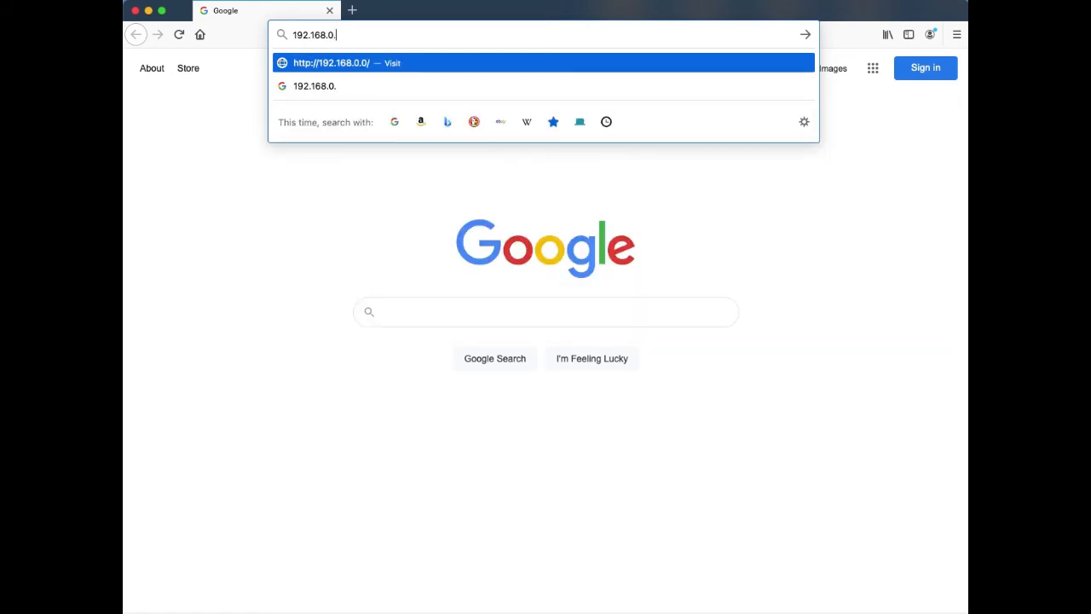
text(200:1)
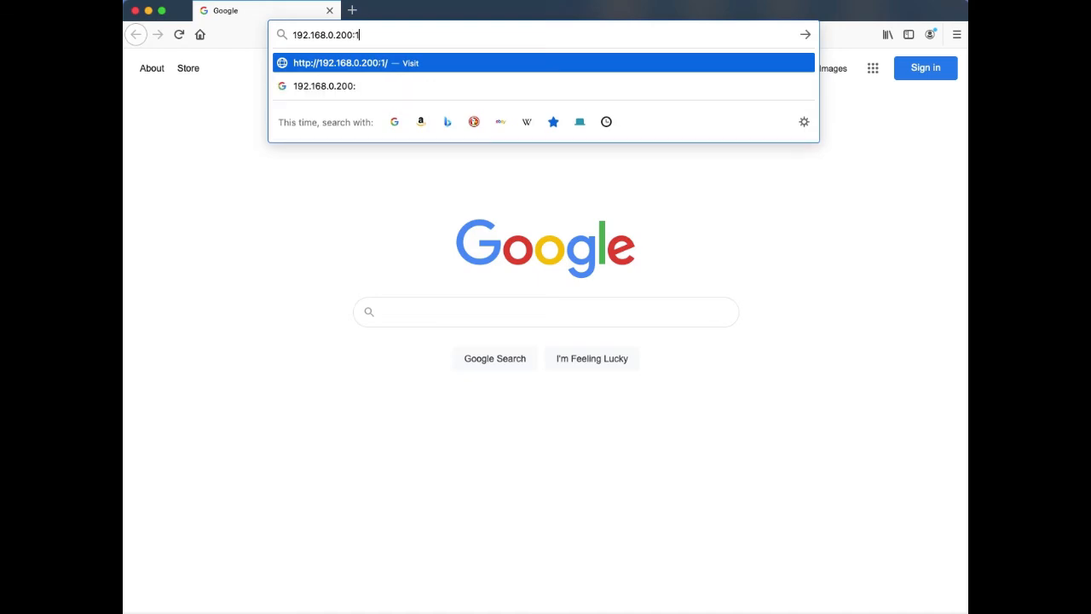
text(2080)
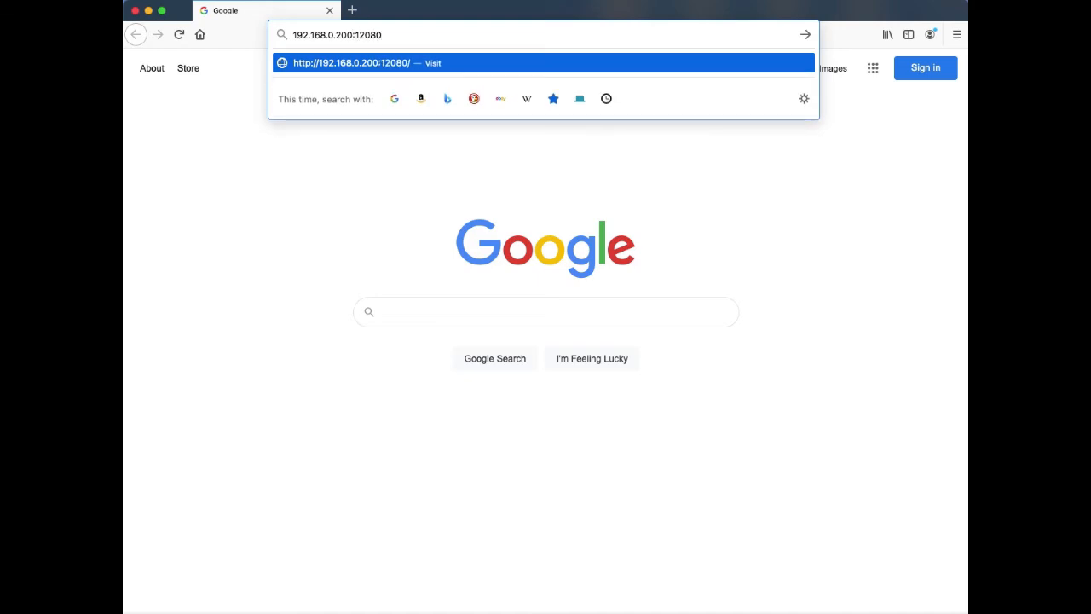
key(Return)
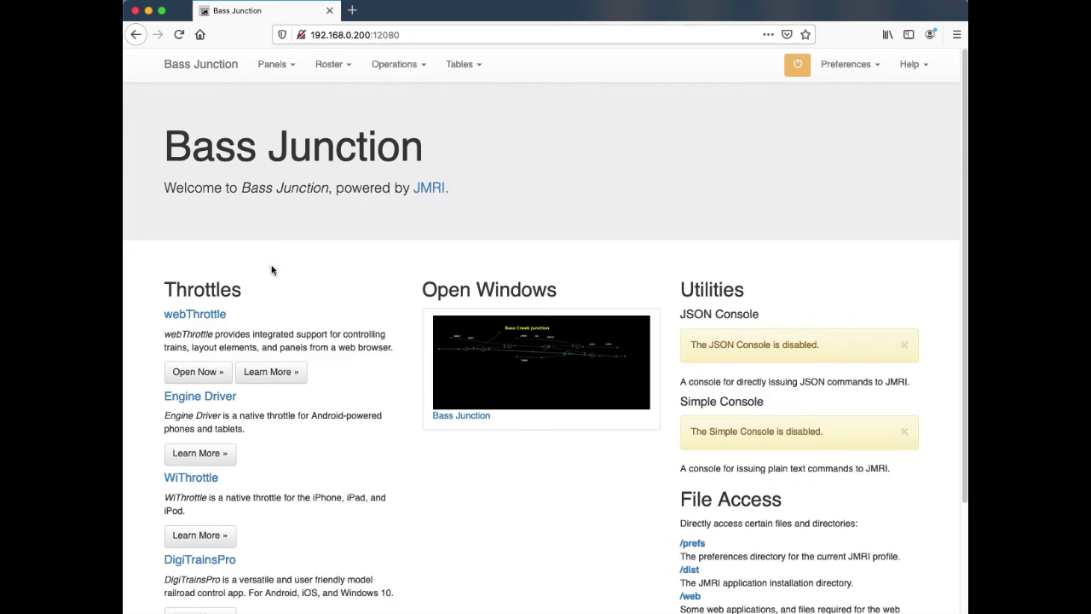
- Open webThrottle with the complete roster and bring up the throttle for the BASS SW-9 239 locomotive
click(220, 317)
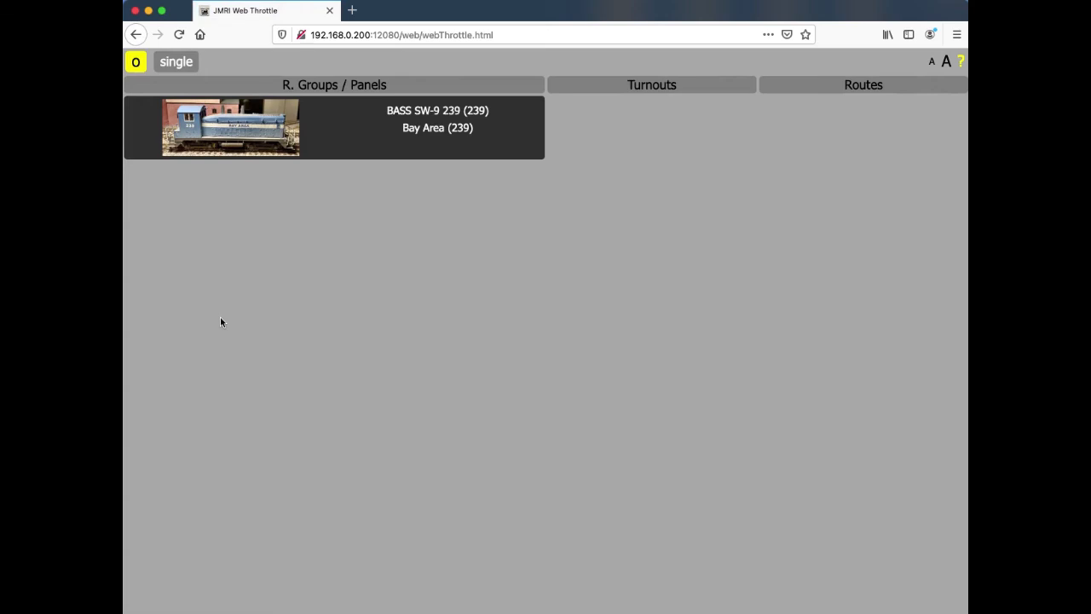
click(312, 88)
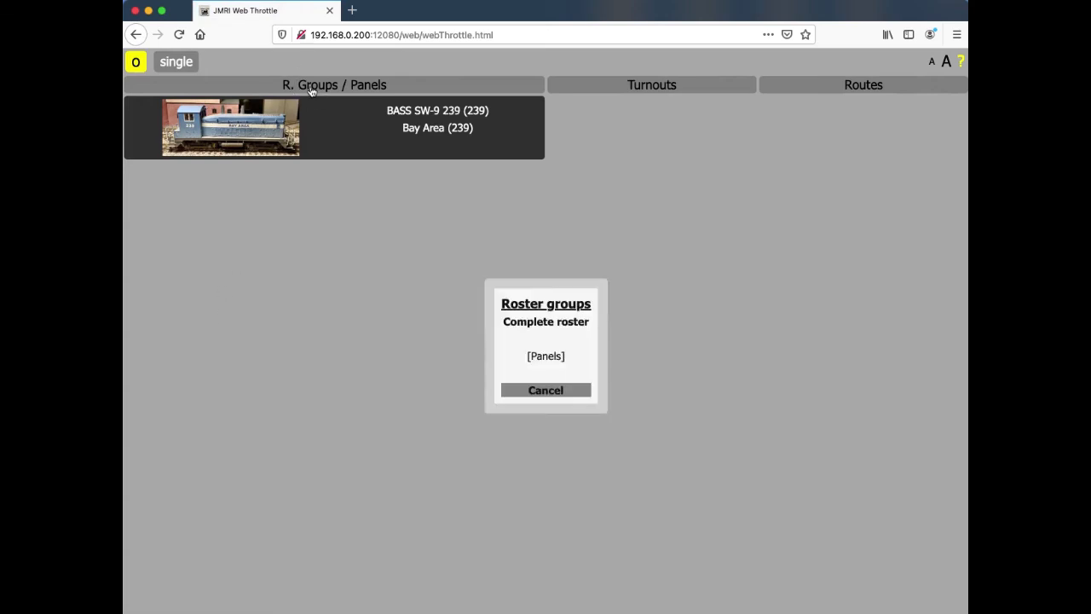
click(535, 330)
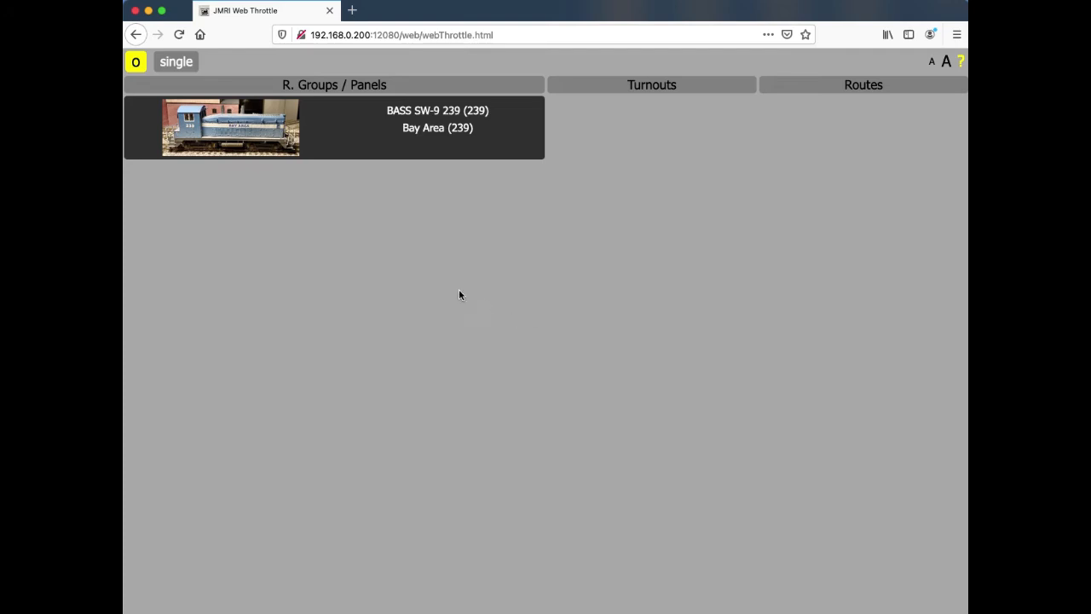
click(245, 132)
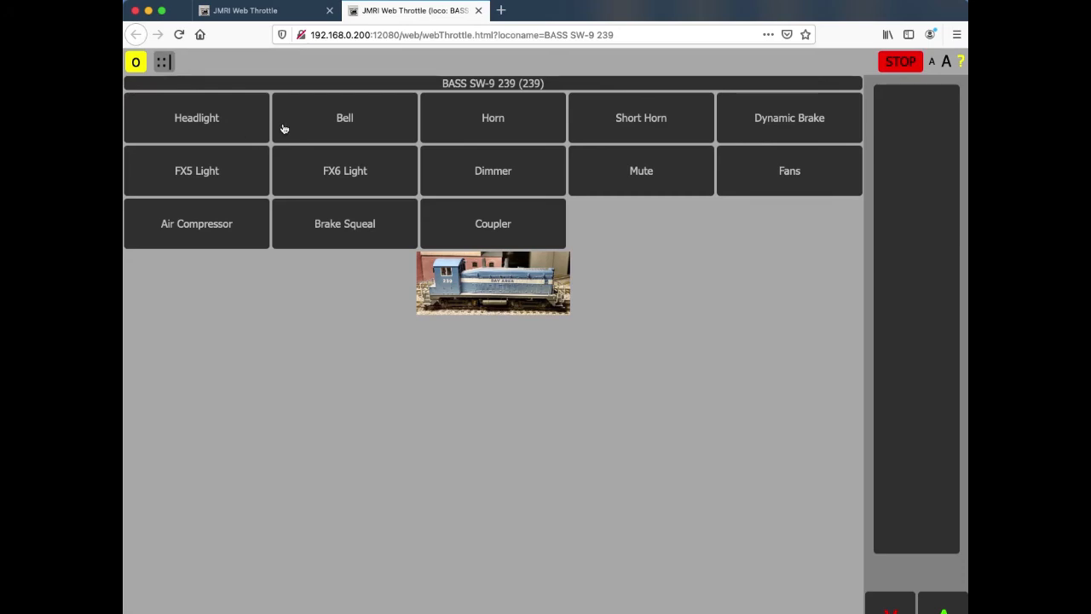
- Test the locomotive's bell and horn functions, switching each one on and off
click(342, 123)
click(342, 123)
click(484, 126)
click(484, 126)
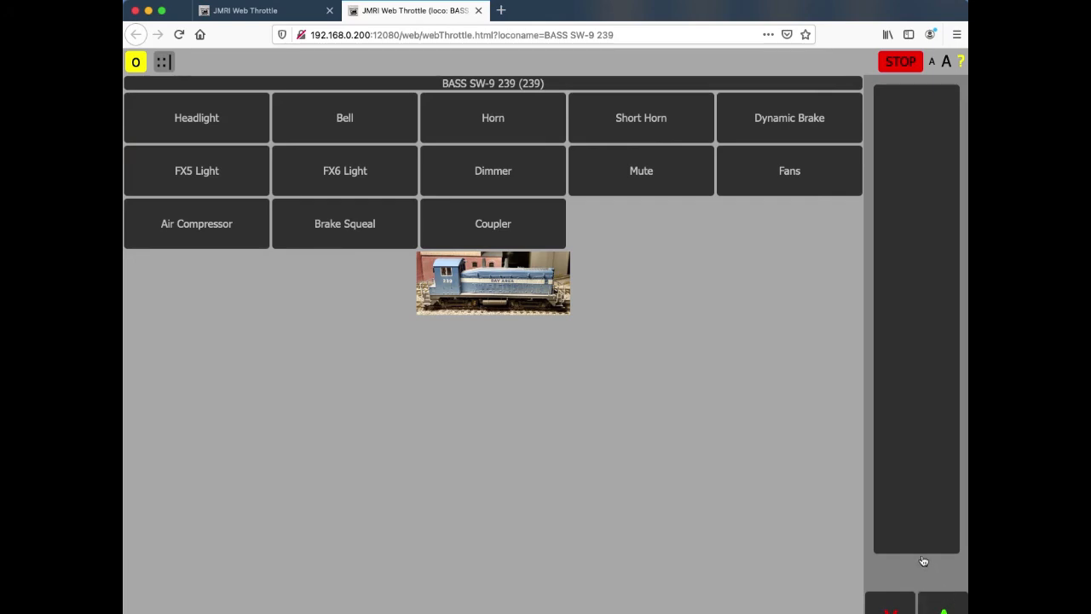
mouse_move(923, 561)
mouse_down()
mouse_move(908, 477)
mouse_move(907, 569)
mouse_up()
- Load the JMRI web server through the public IP address 24.XXX.XXX.XXX:12080 and open its webThrottle
click(662, 36)
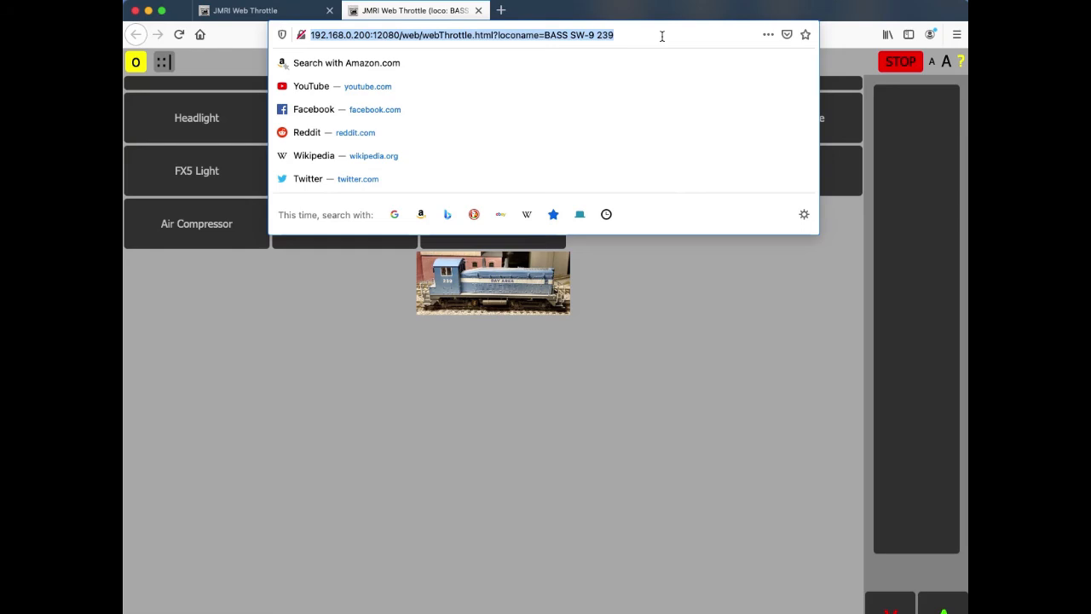
text(24)
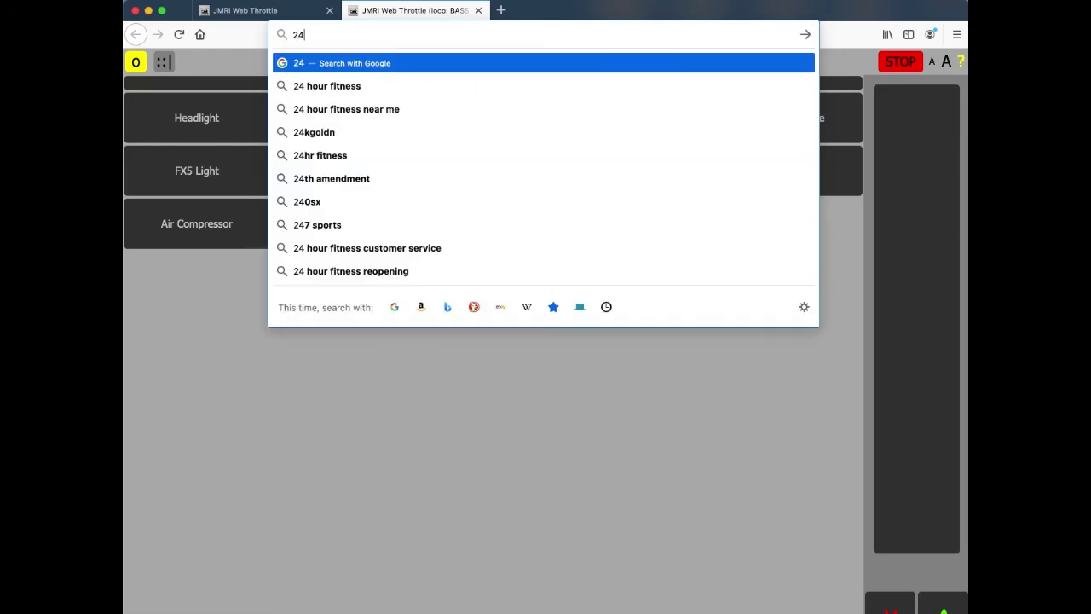
text(.)
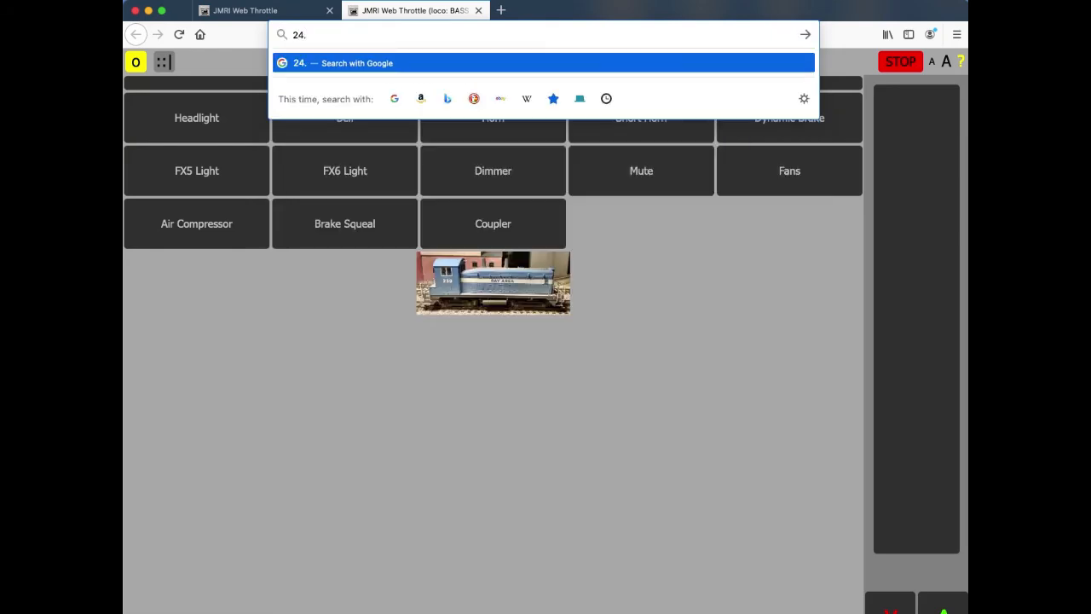
text(XXX)
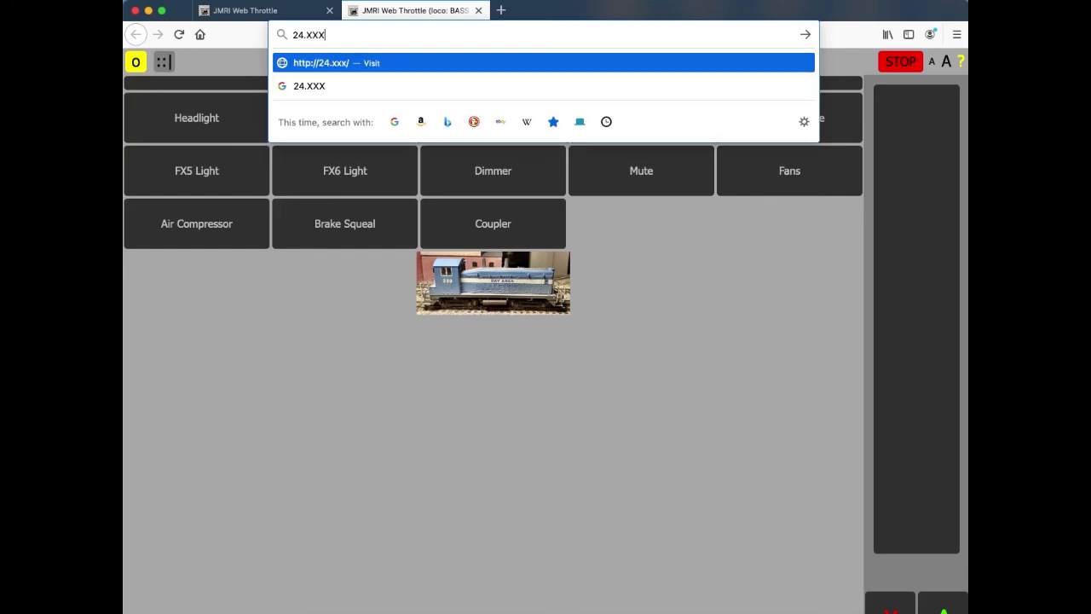
text(.XXX)
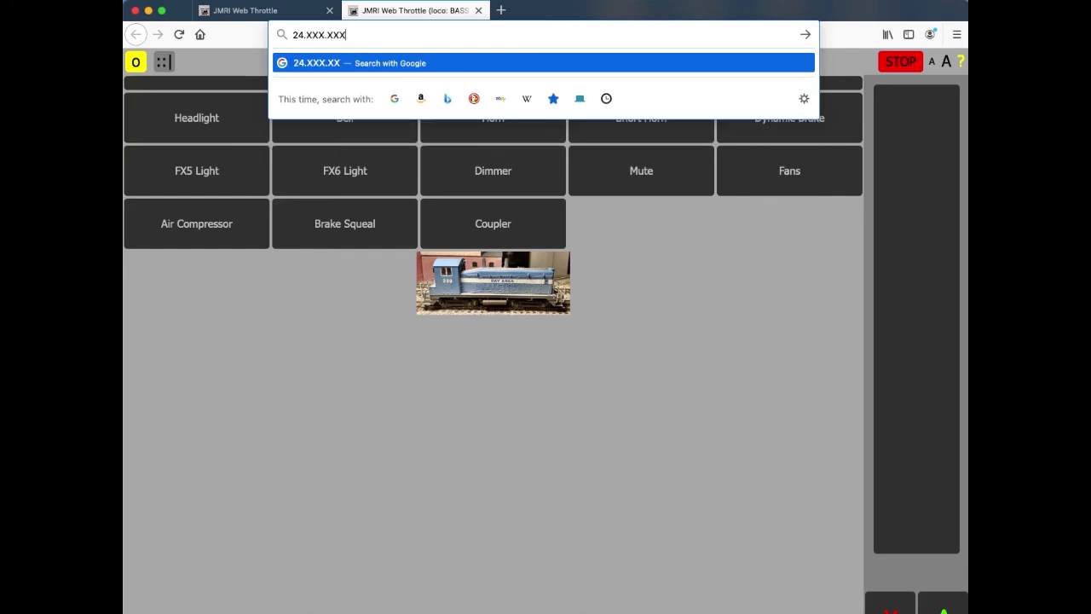
text(.XXX)
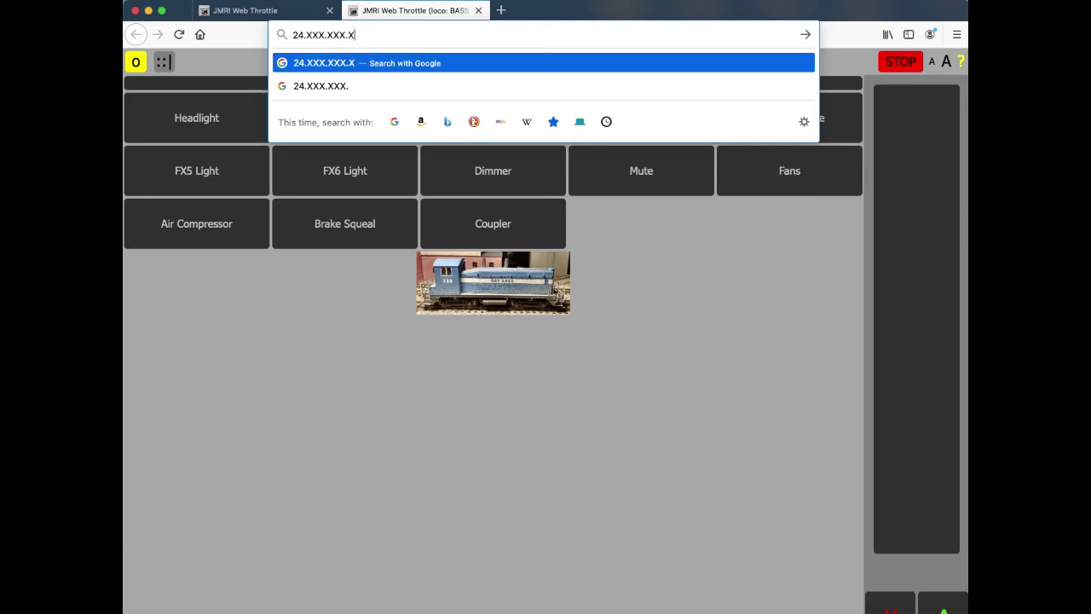
text(:)
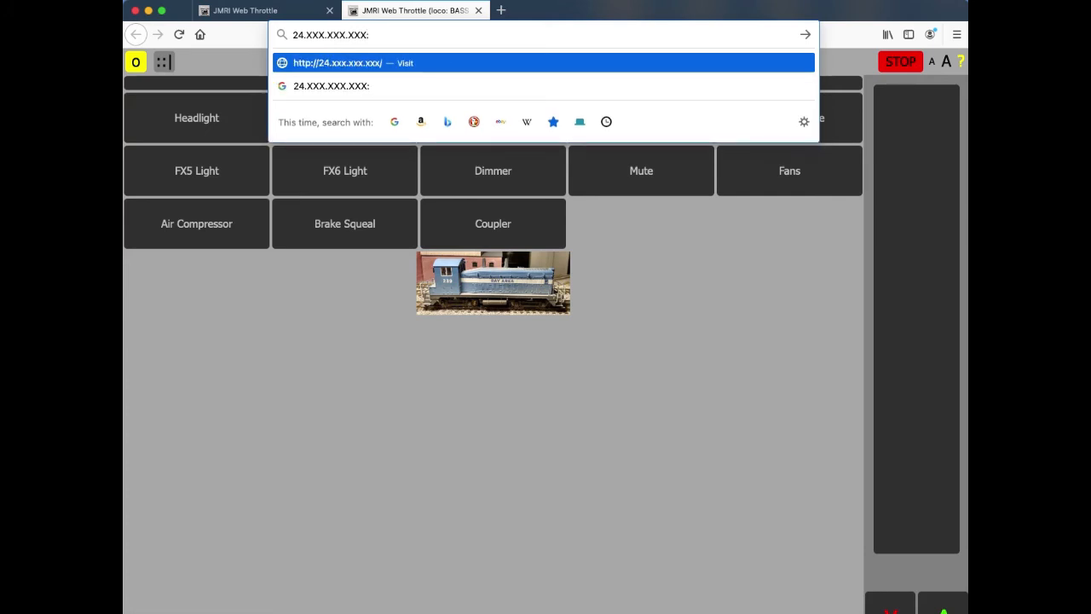
text(12080)
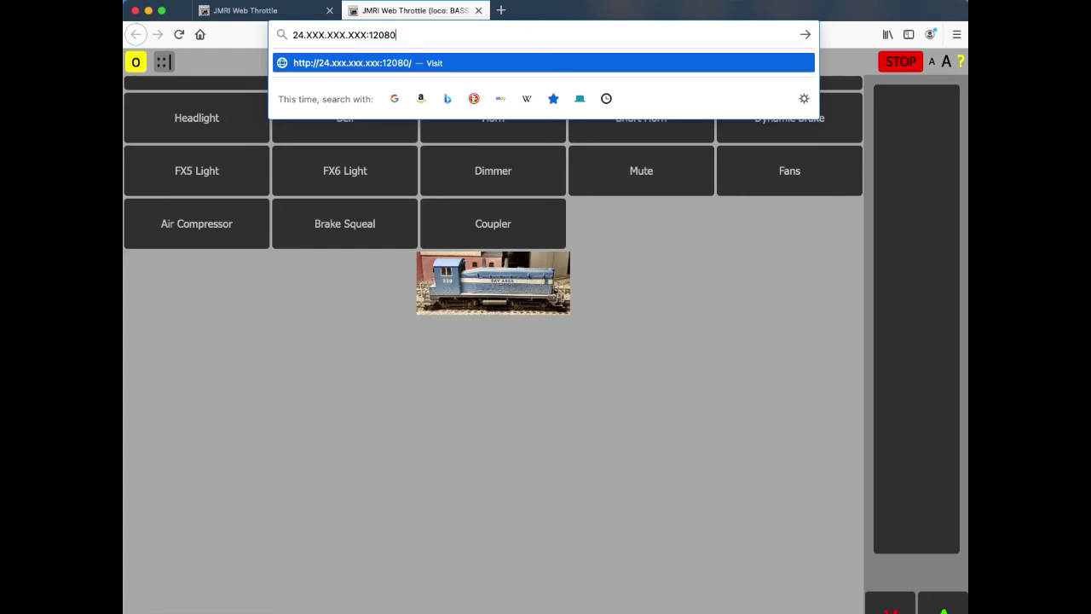
key(Return)
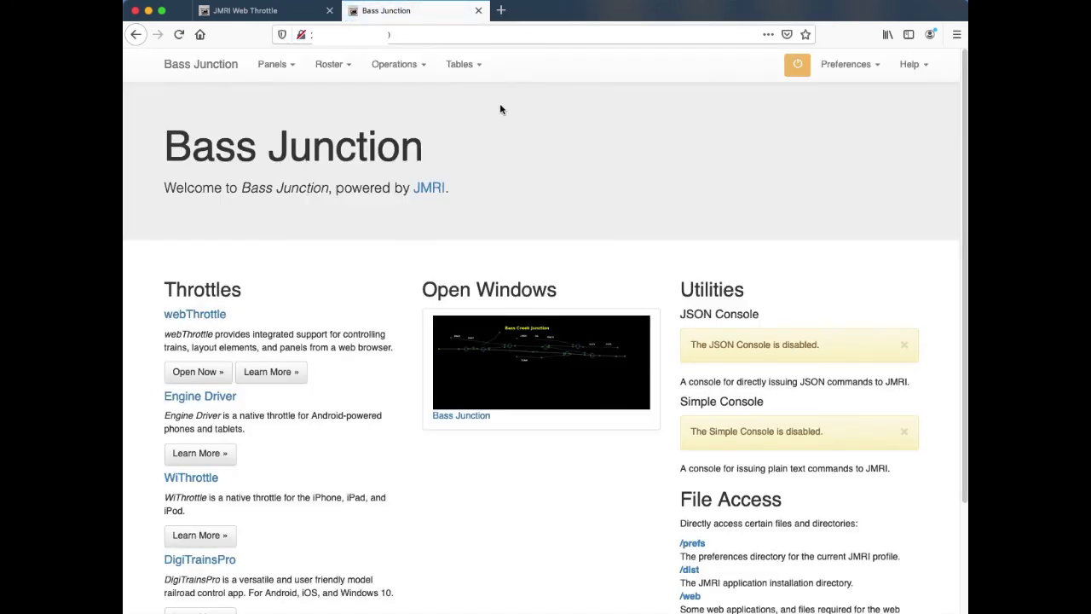
click(218, 315)
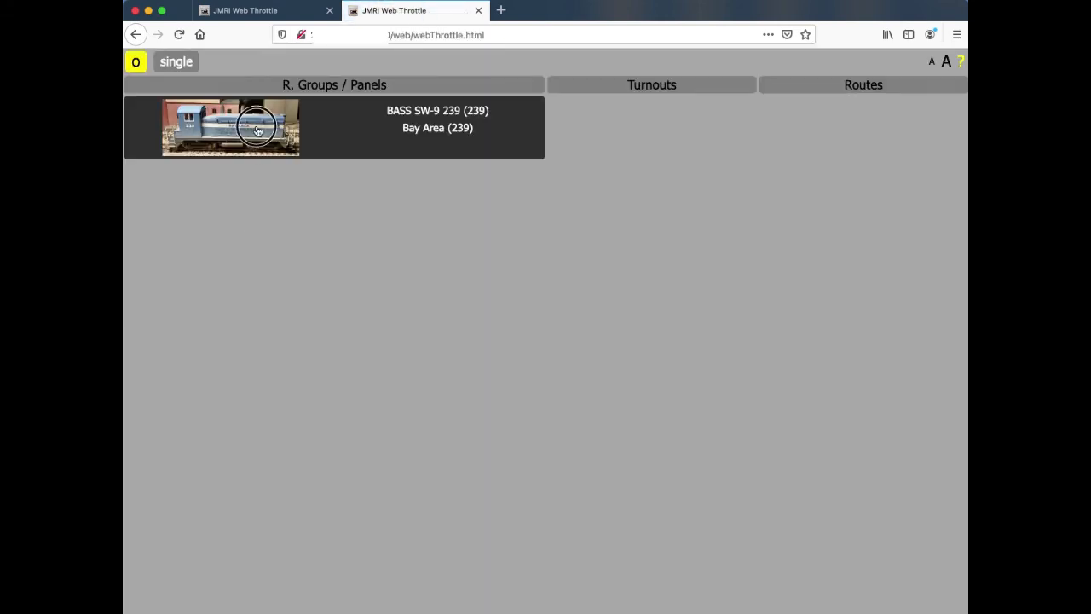
- Bring up the throttle for the BASS SW-9 239 locomotive and test its horn, switching it on and off
click(256, 128)
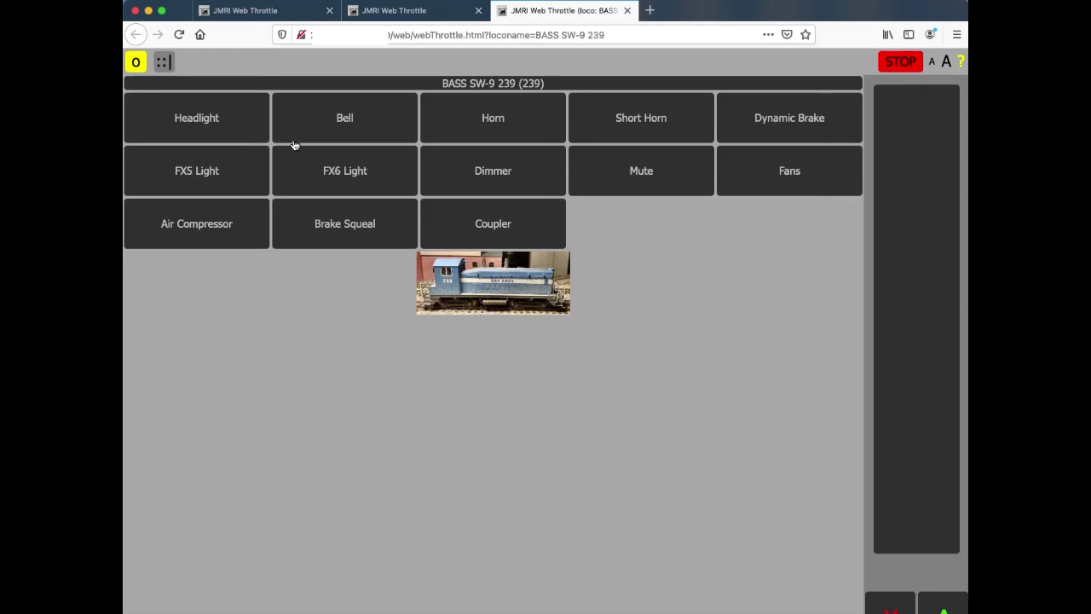
click(483, 122)
click(483, 121)
- Set the BASS SW-9 239 locomotive to reverse, run it at a low speed, and bring the throttle back down
click(889, 604)
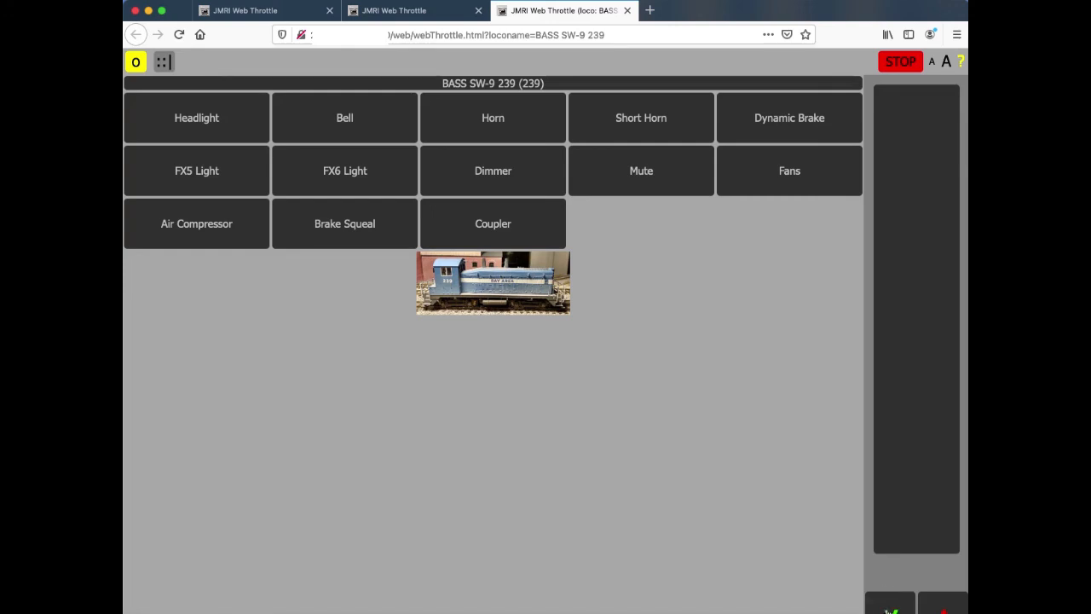
click(915, 535)
drag(915, 535, 912, 567)
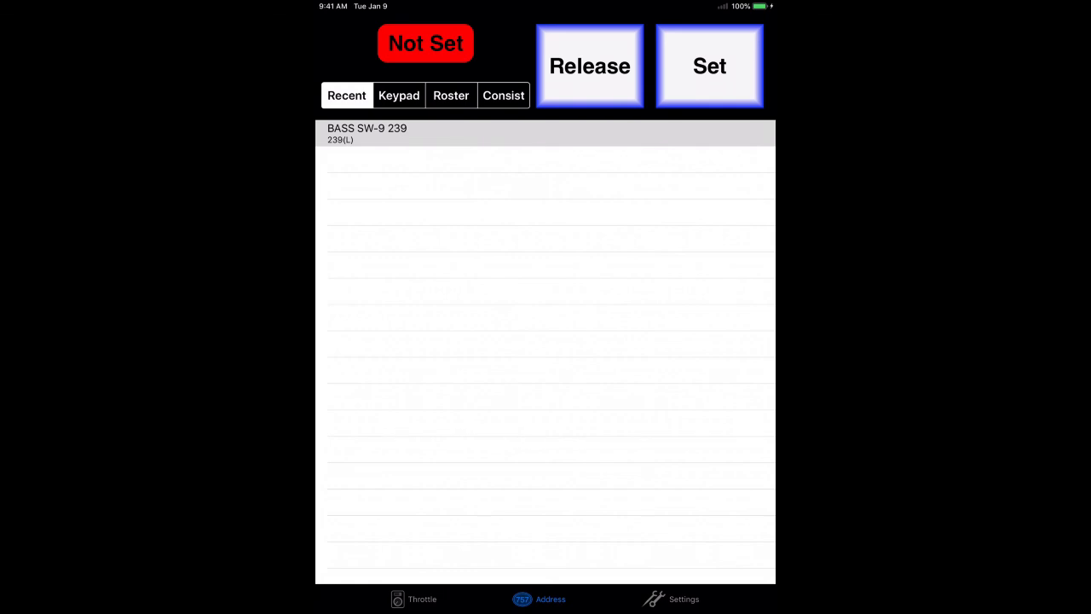
- In the tablet throttle app, acquire the recent locomotive BASS SW-9 239 as the active address and show its throttle
click(709, 65)
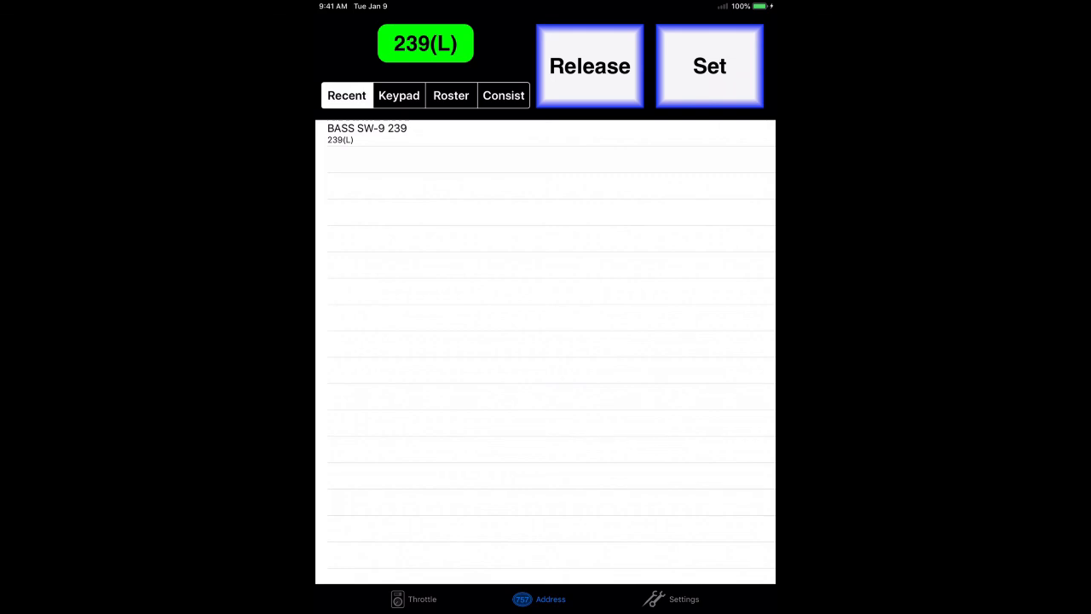
click(413, 599)
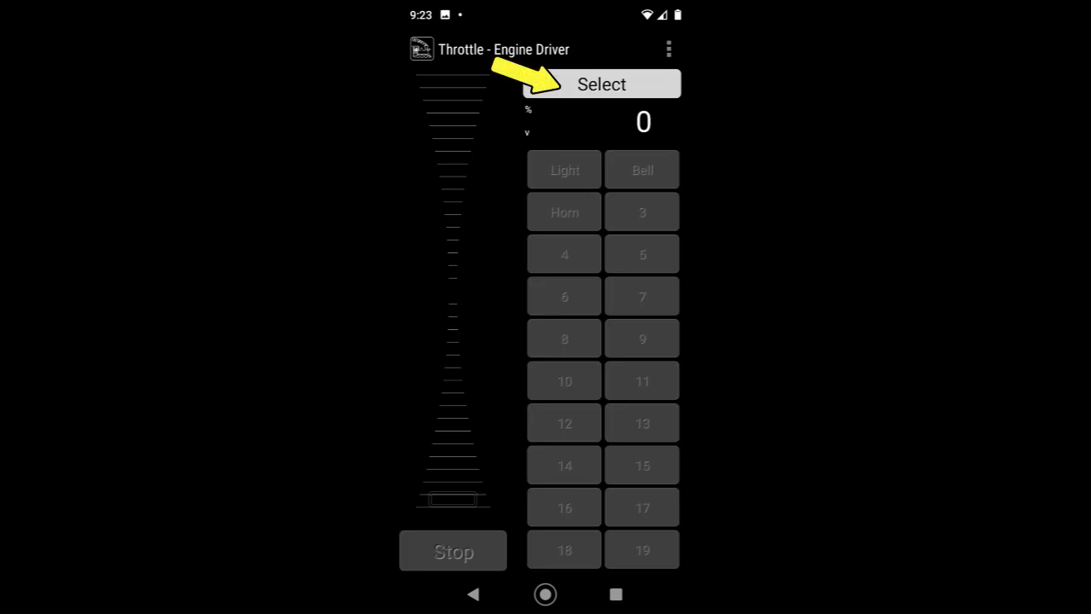
- In Engine Driver on the phone, open the locomotive selection for Throttle 1
click(602, 84)
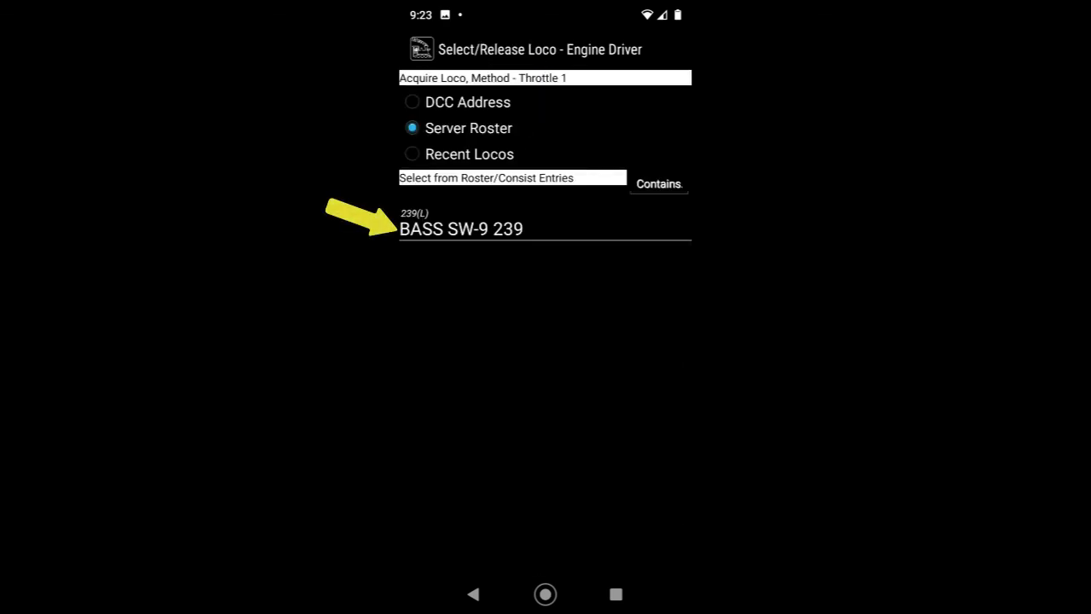